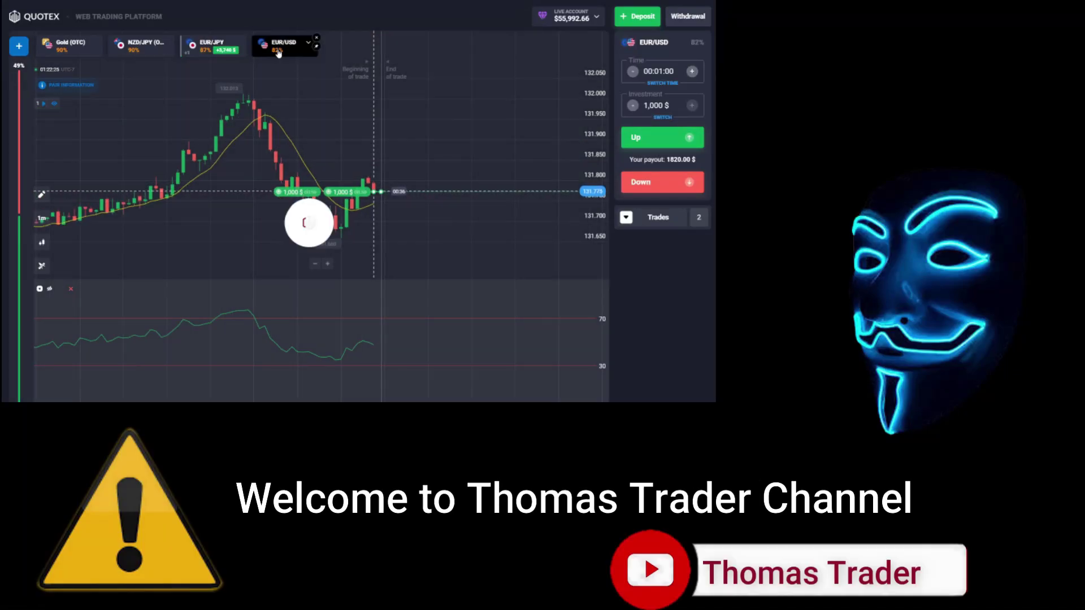
Step: Place two 1,000 $ Up trades on EUR/USD and show the open trades list
left_click(284, 46)
left_click(662, 137)
left_click(662, 137)
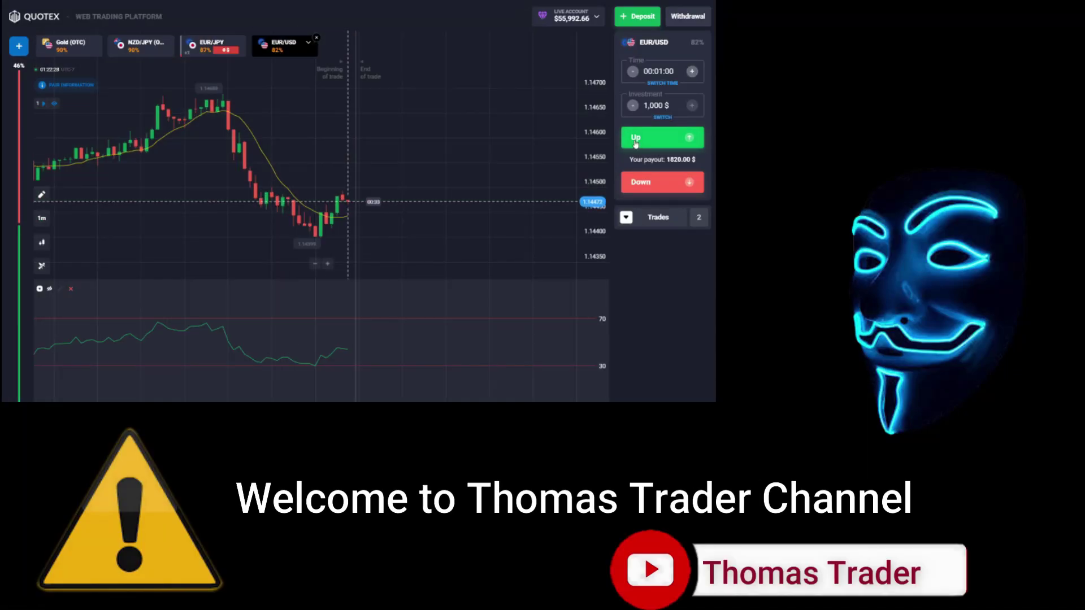
left_click(212, 45)
left_click(626, 217)
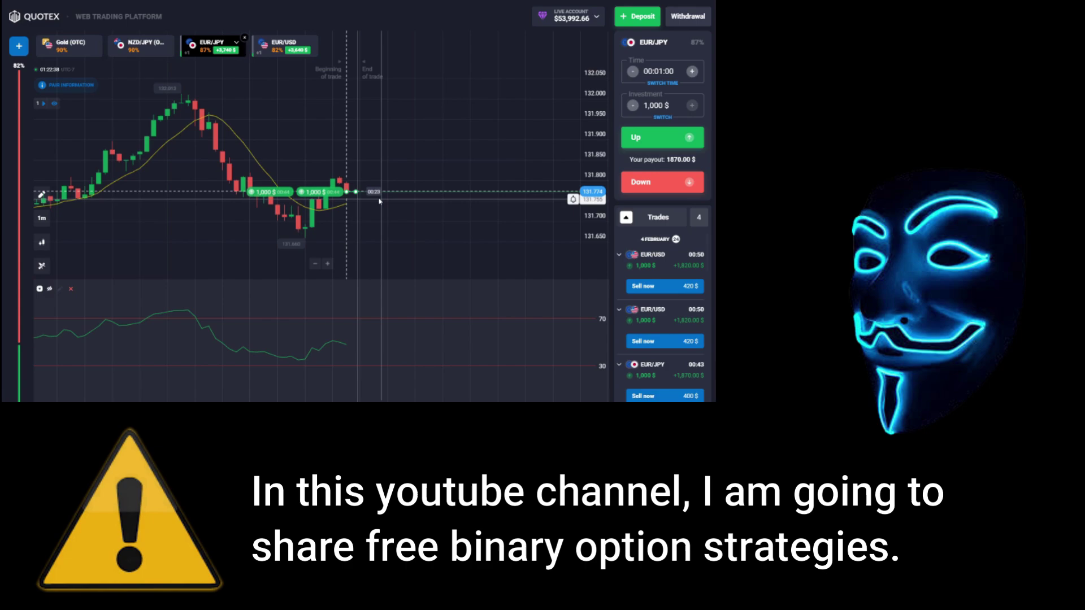
Step: Switch between EUR/USD and EUR/JPY and open two 1,000 $ trades on EUR/JPY
left_click(307, 222)
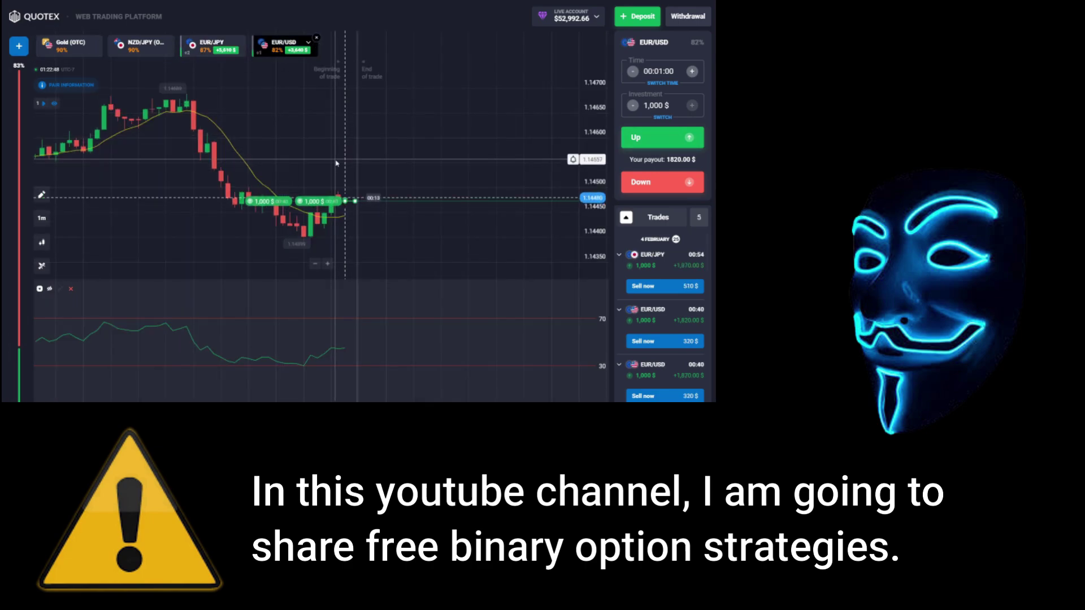
left_click(308, 223)
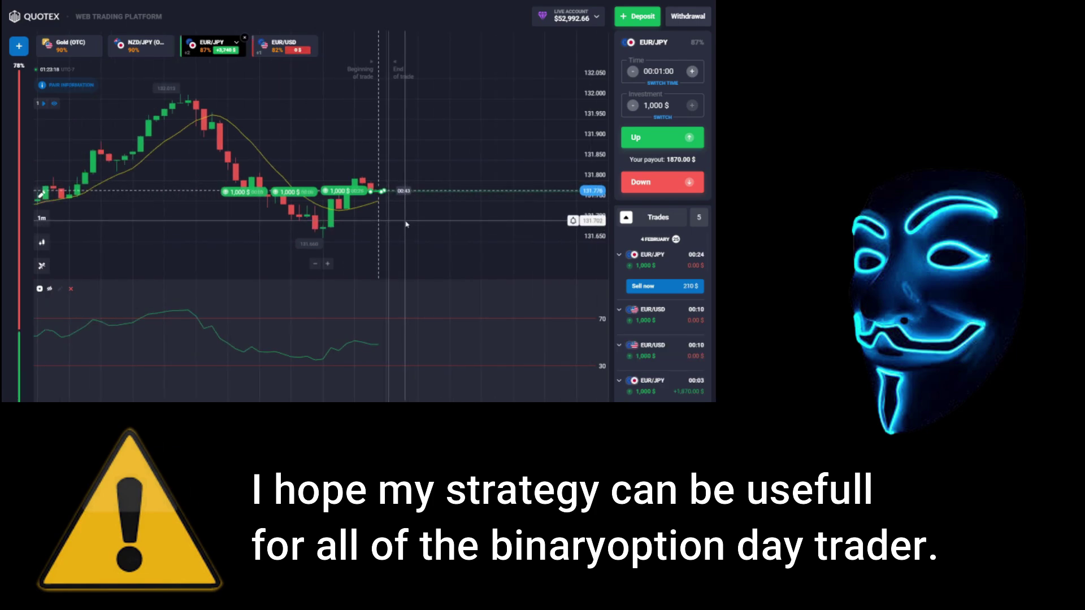
left_click(307, 225)
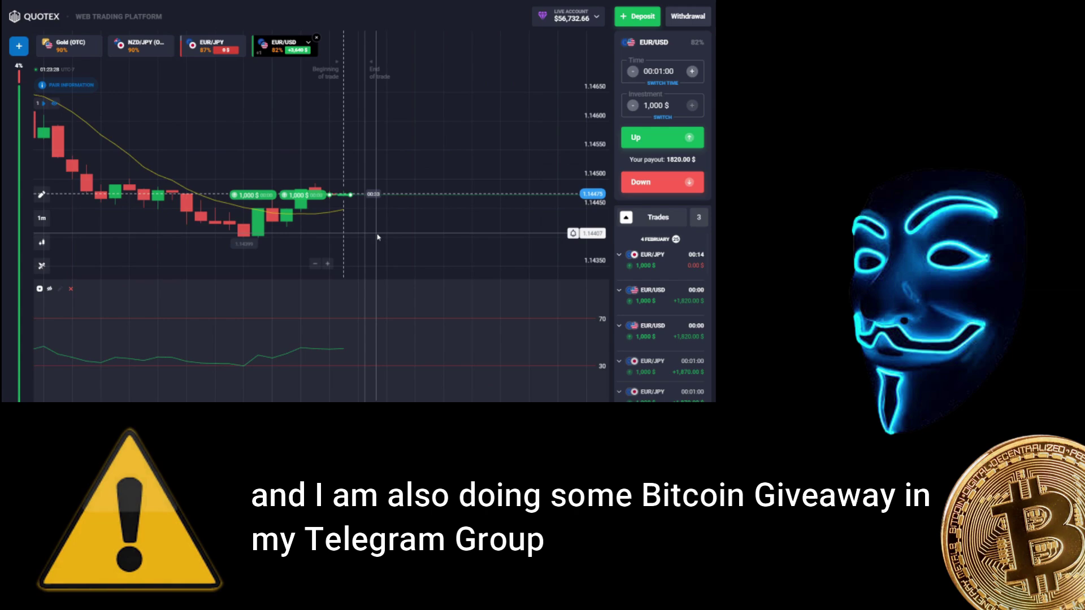
left_click(310, 223)
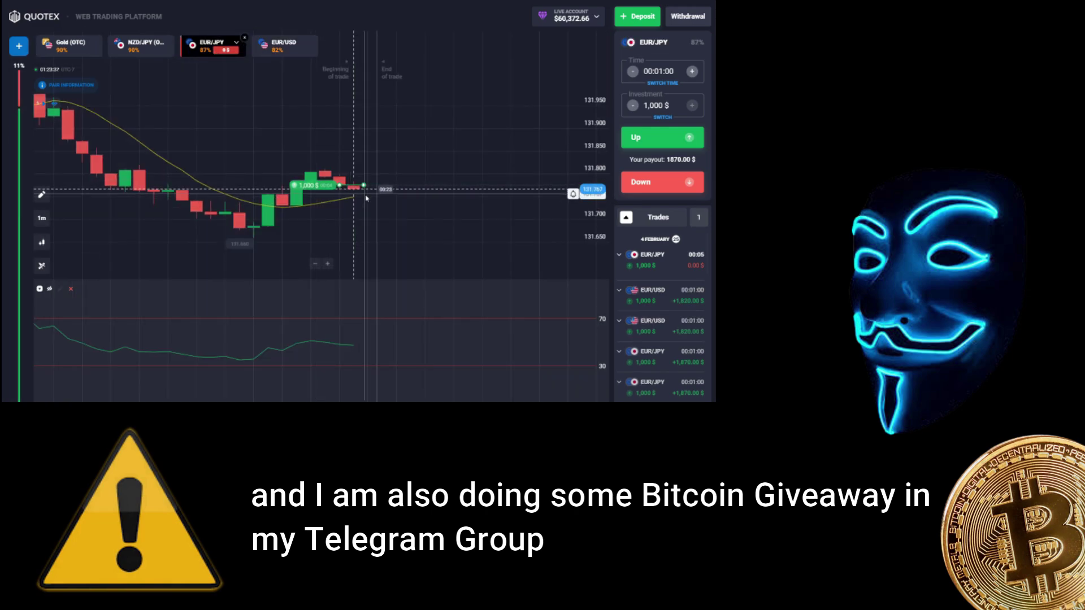
key("shift+w")
key("shift+w")
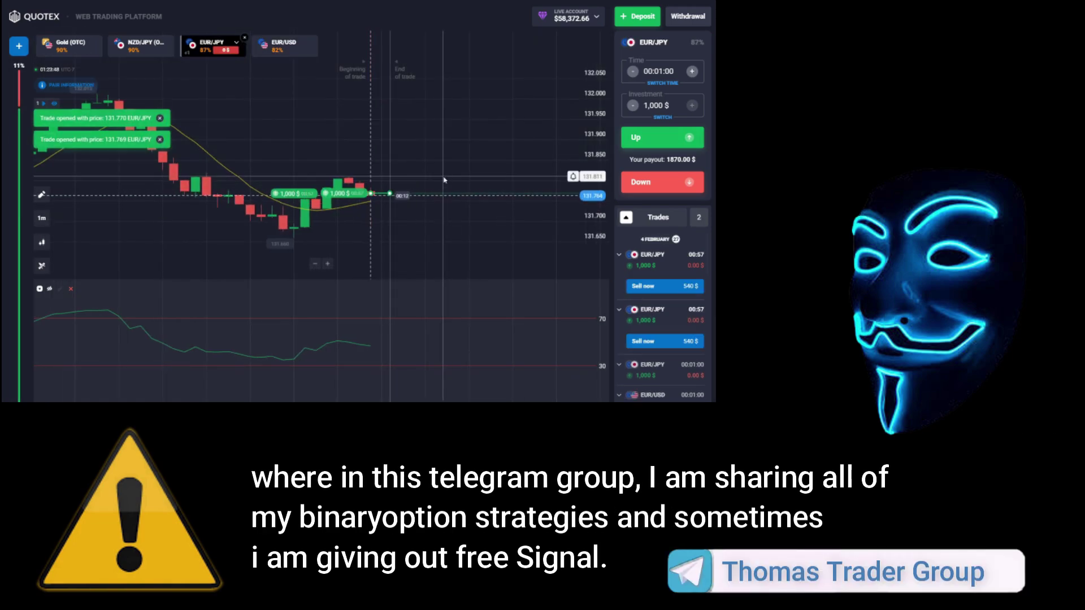
left_click(307, 223)
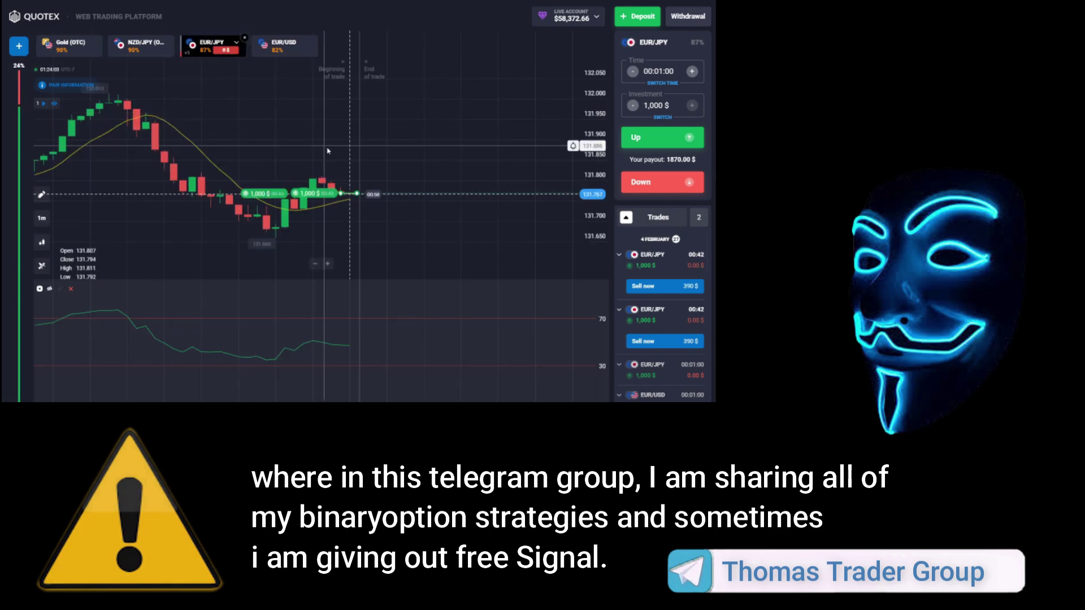
scroll(328, 151, "down", 3)
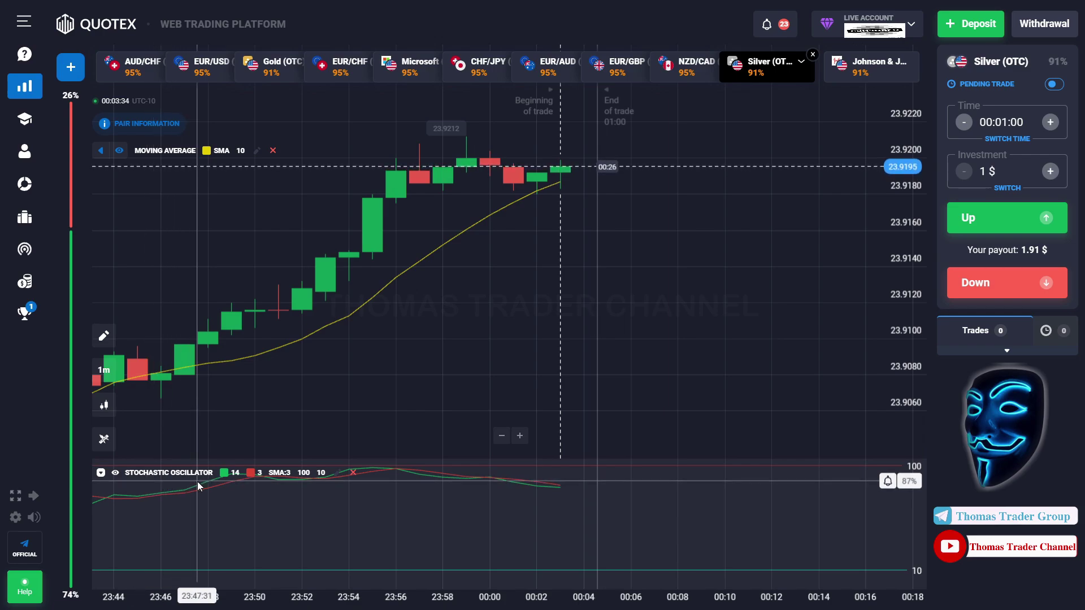
Step: Show the Silver (OTC) timeframe choices from 5s to 1d, then close them
left_click(129, 368)
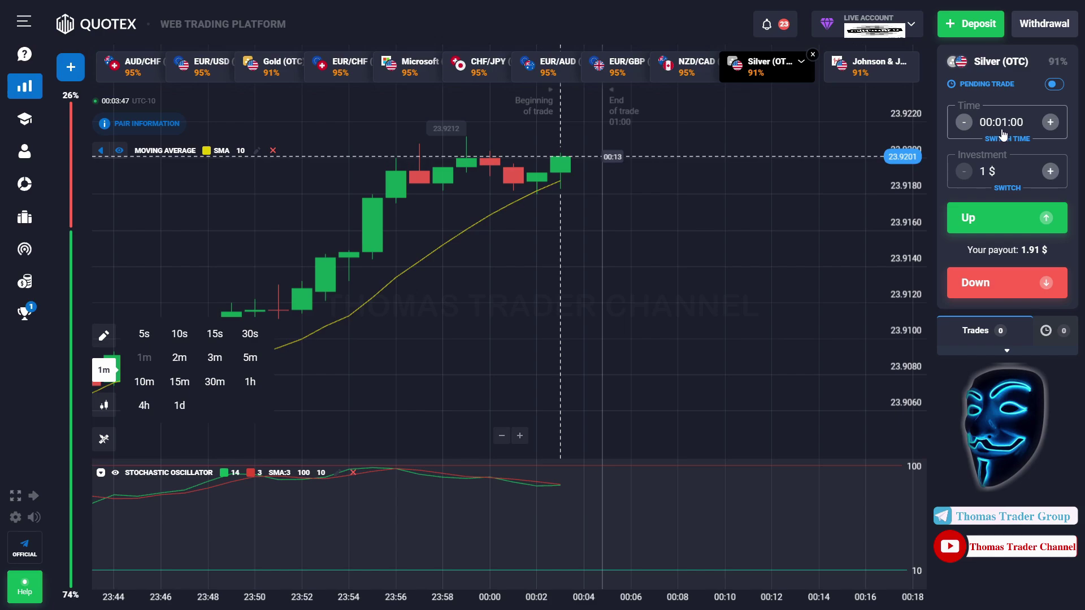
left_click(749, 392)
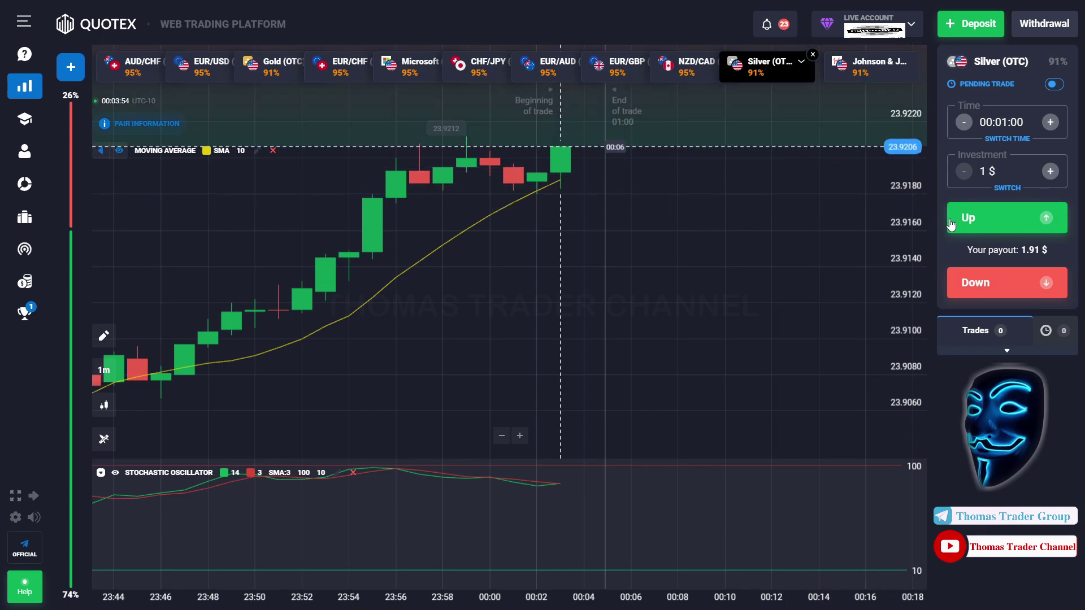
Step: Place a 1 $ one-minute Up trade on Silver (OTC), panning the chart past the latest candle
left_click(951, 223)
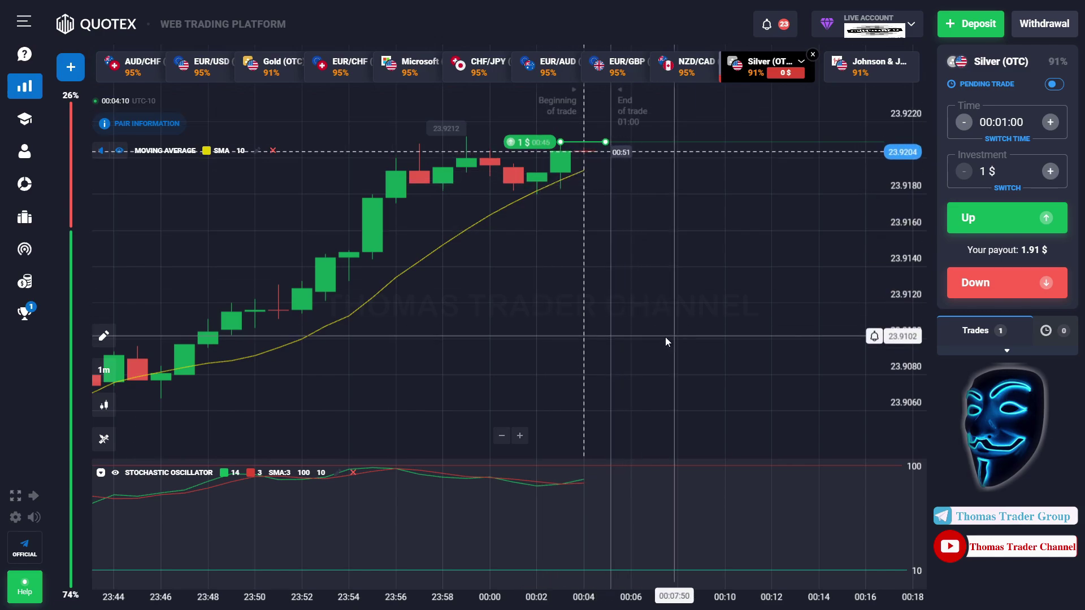
left_click_drag(668, 336, 659, 337)
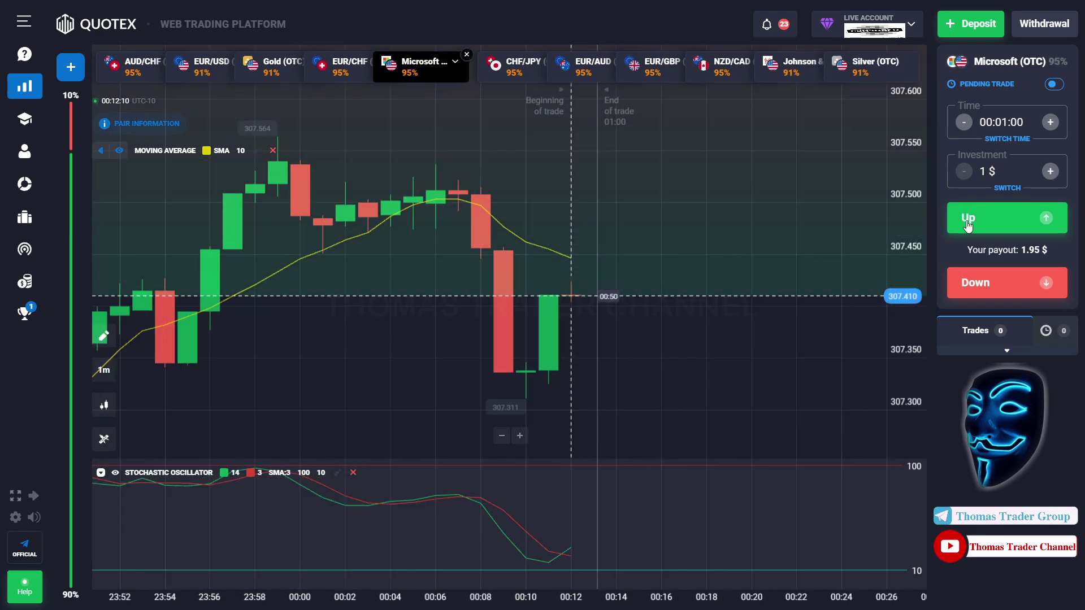
Step: Open a 3 $ one-minute Up trade on EUR/AUD (OTC)
left_click(968, 225)
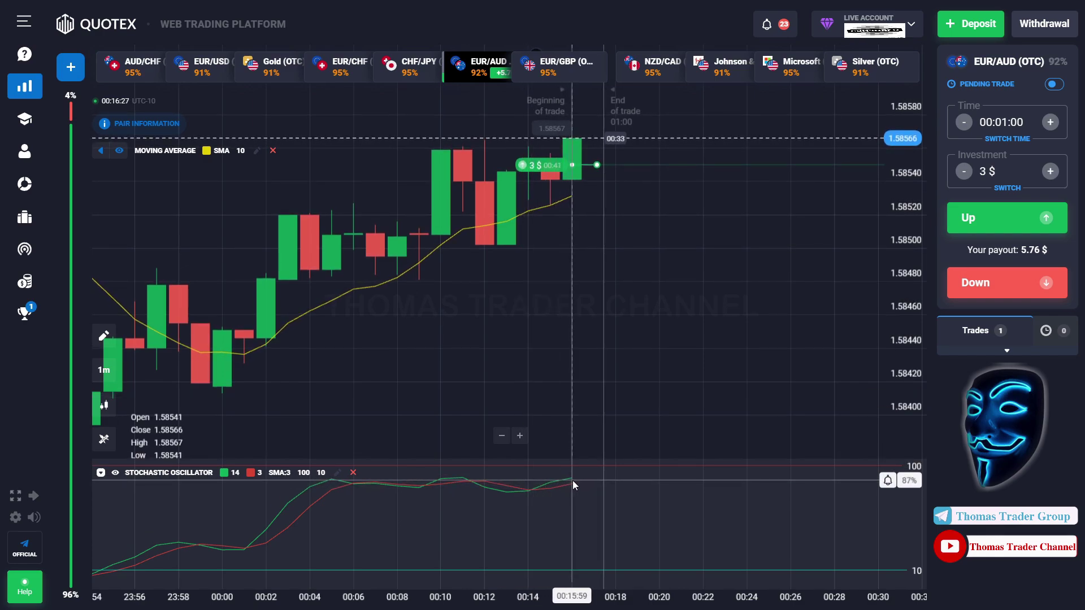
Step: After the +5.76 $ EUR/AUD win, change the investment from 3 $ to 5 $
left_click_drag(755, 310, 731, 311)
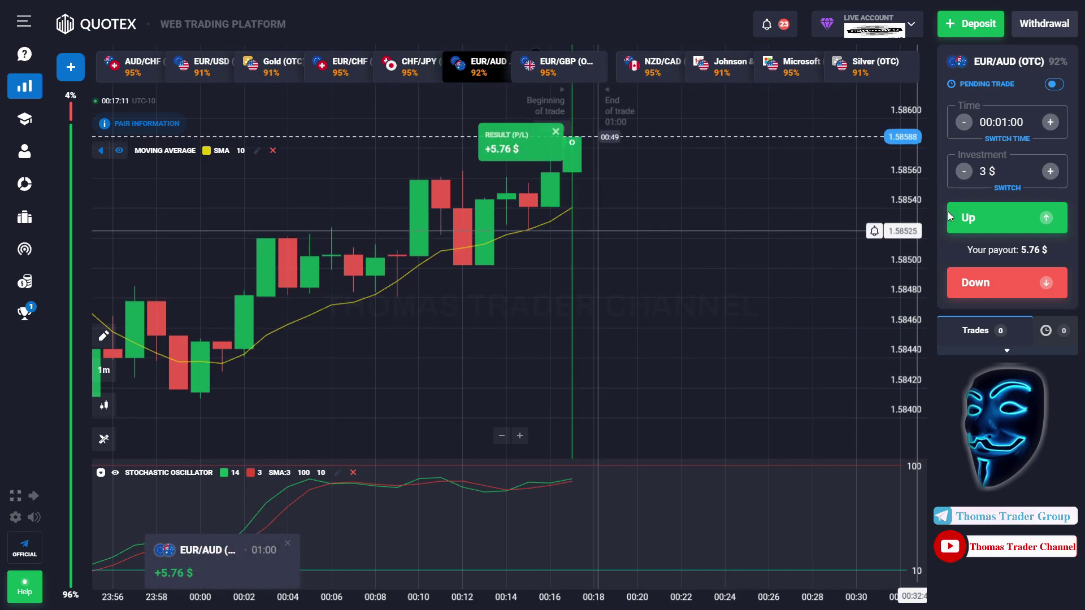
key("BackSpace")
type("5")
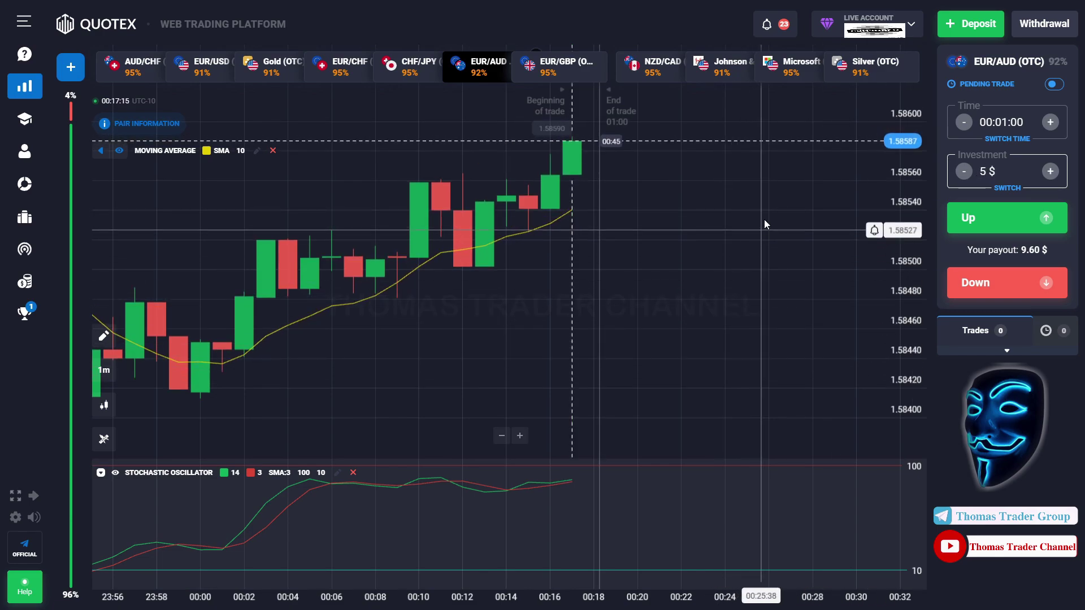
Step: Place a 5 $ Up trade on EUR/AUD (OTC), then set the next investment to 9 $
left_click(955, 231)
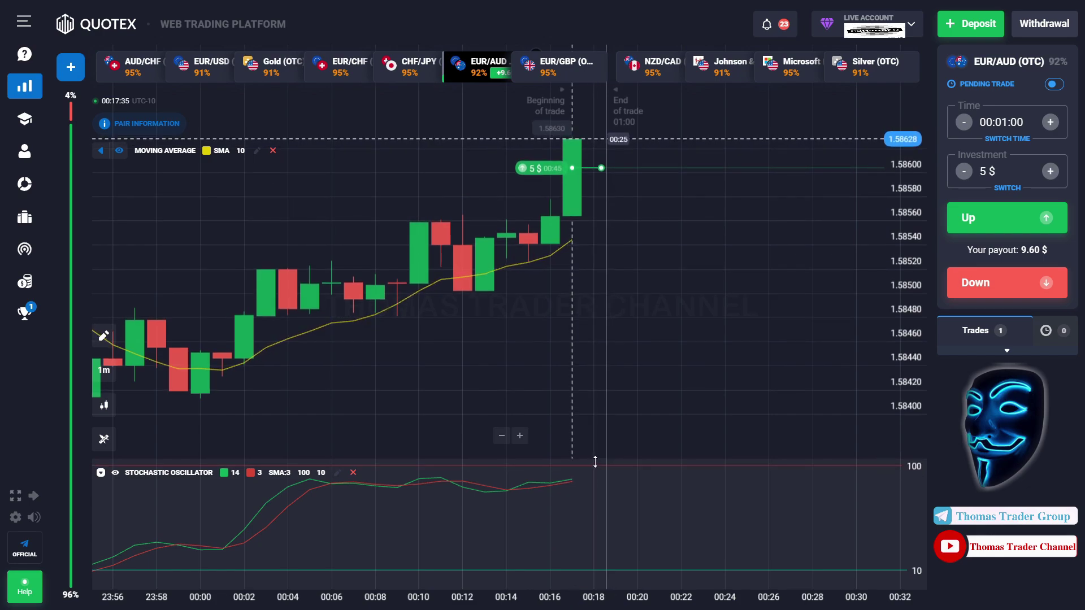
left_click_drag(685, 349, 665, 351)
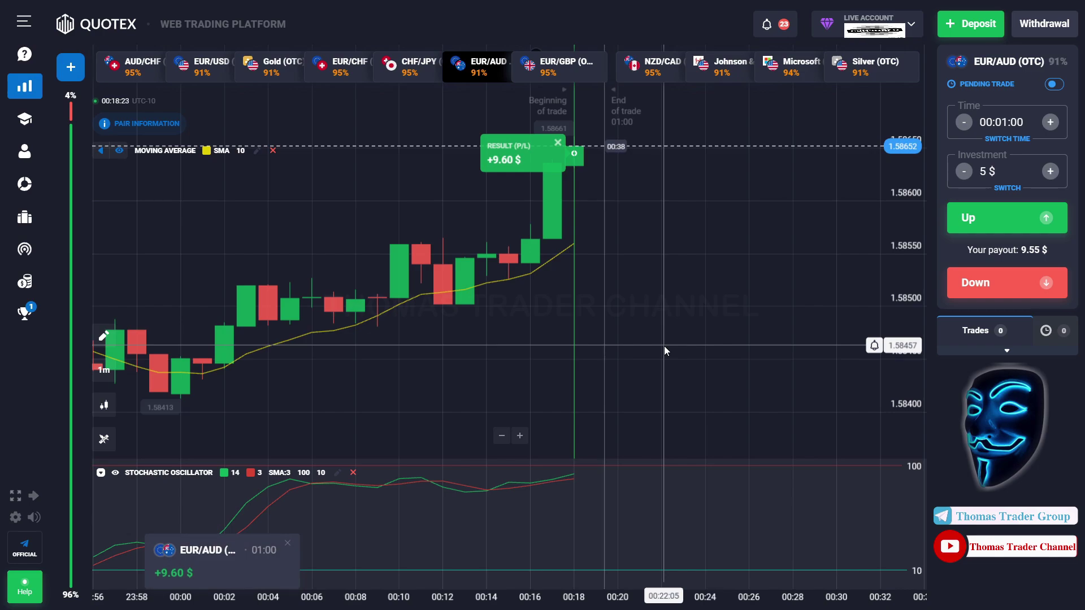
left_click(981, 173)
type("9")
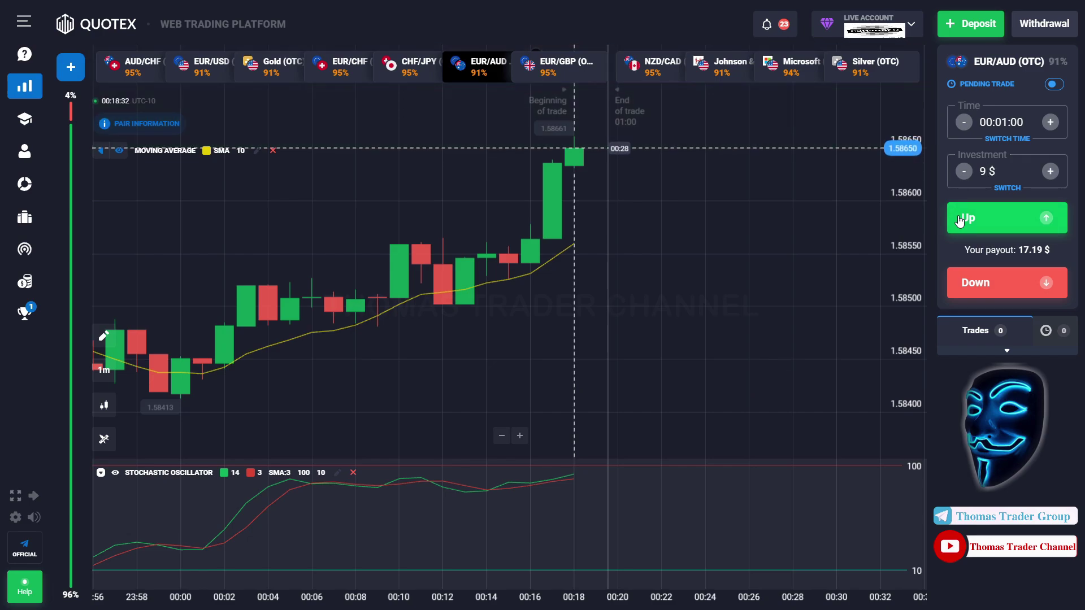
Step: Place a 9 $ Up trade on EUR/AUD (OTC) and select the stake after its +17.19 $ win
left_click(959, 220)
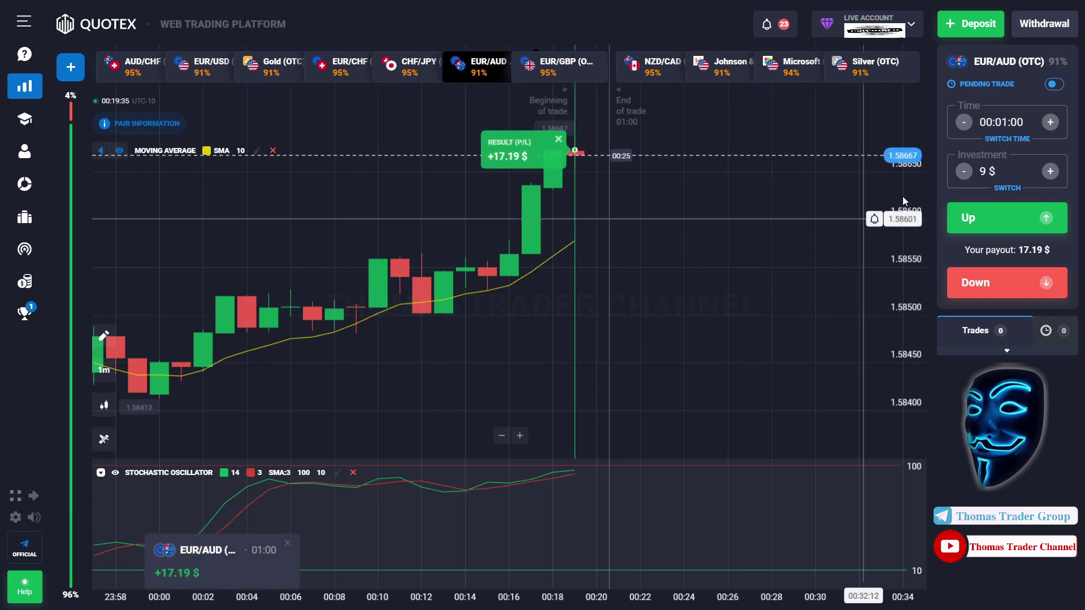
left_click(986, 172)
Step: Change the stake from 9 $ to 17 $ and open a one-minute Up trade on EUR/USD (OTC)
key("BackSpace")
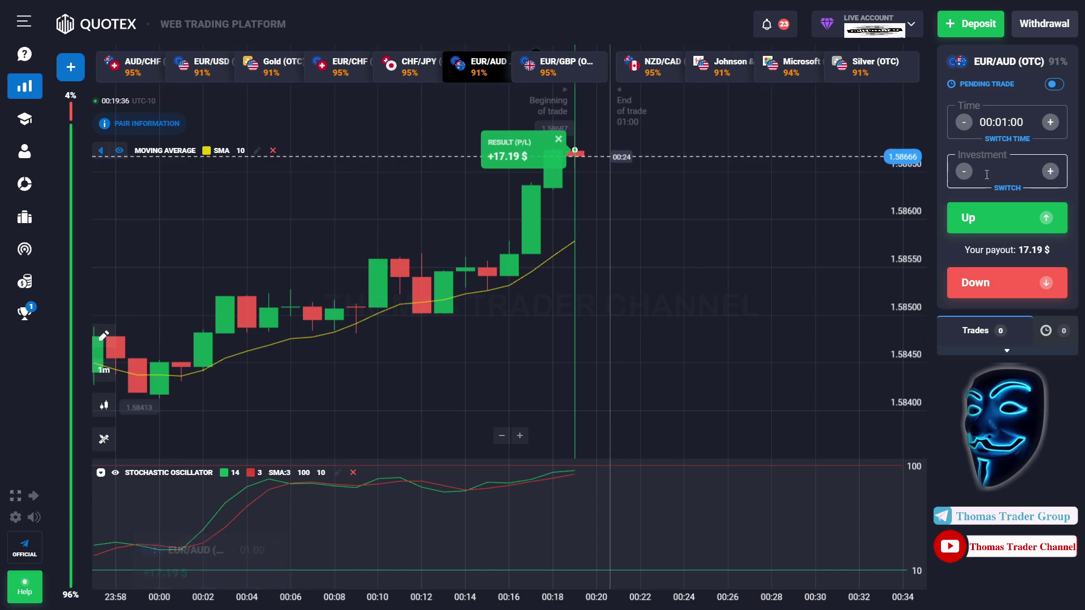
type("17 $")
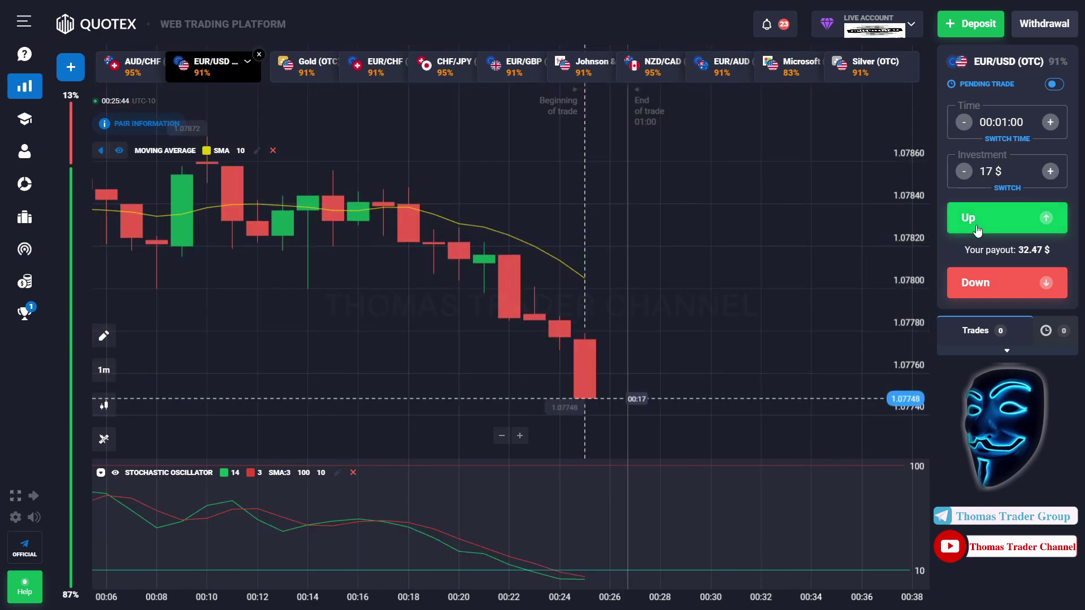
left_click(977, 230)
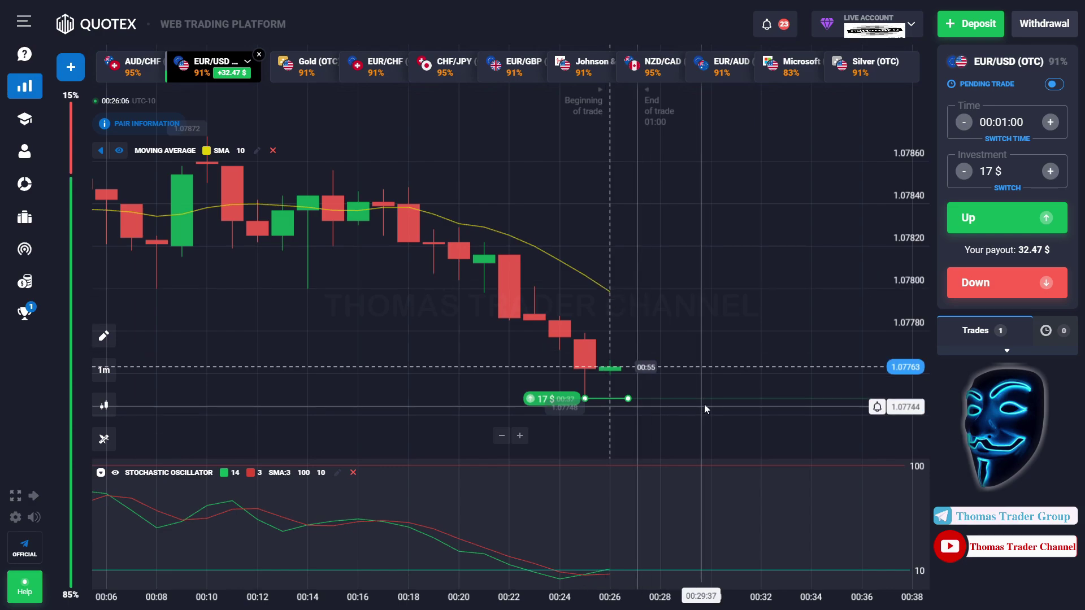
left_click_drag(775, 369, 731, 371)
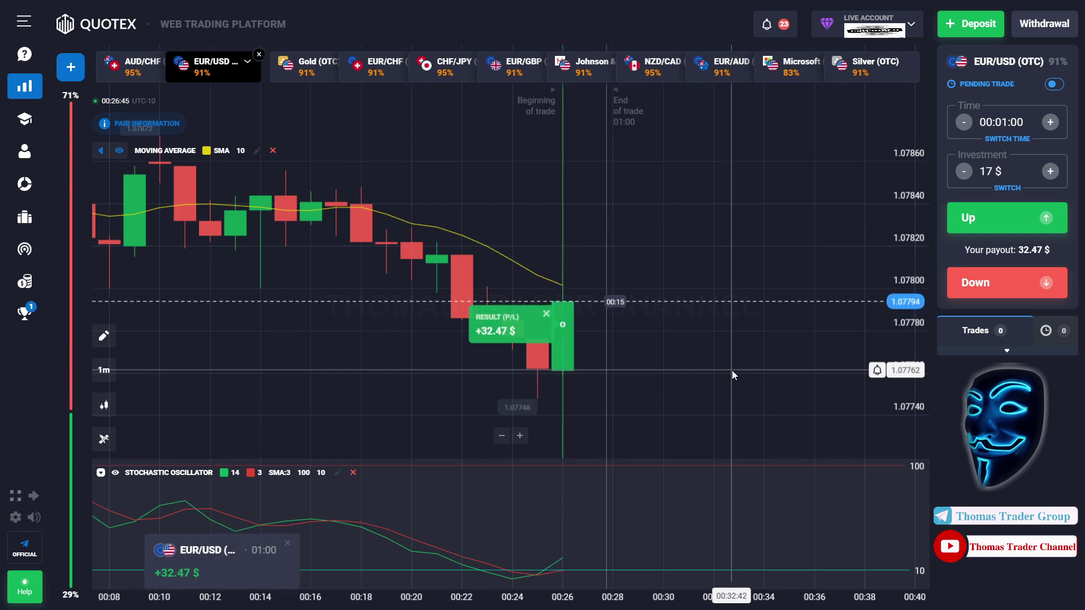
Step: Set the stake to 32 $ and open a one-minute Down trade on EUR/USD (OTC)
left_click(990, 171)
key("BackSpace")
key("BackSpace")
type("32")
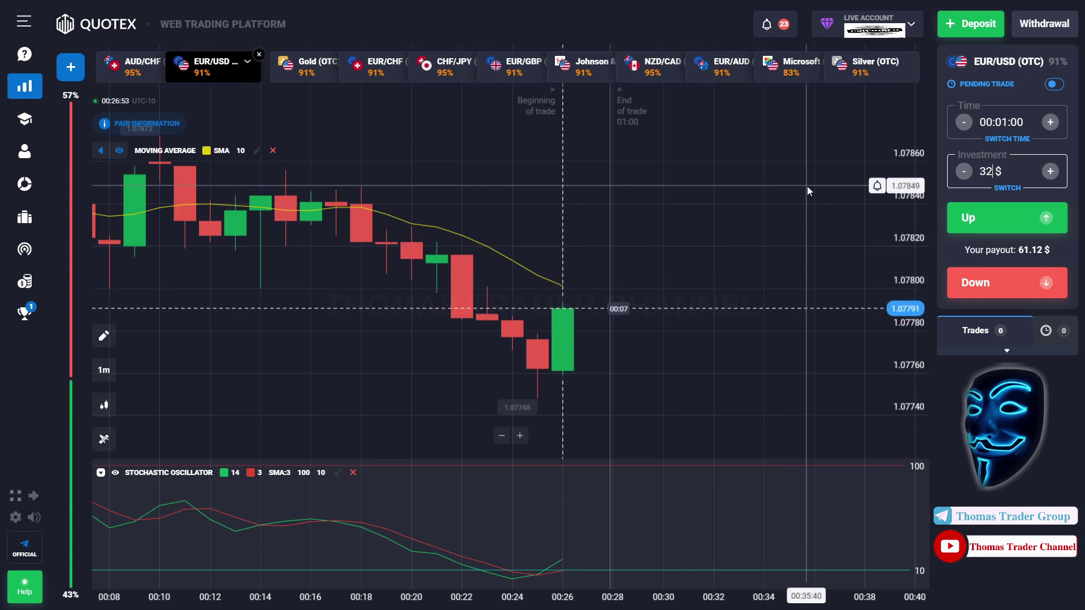
left_click(972, 281)
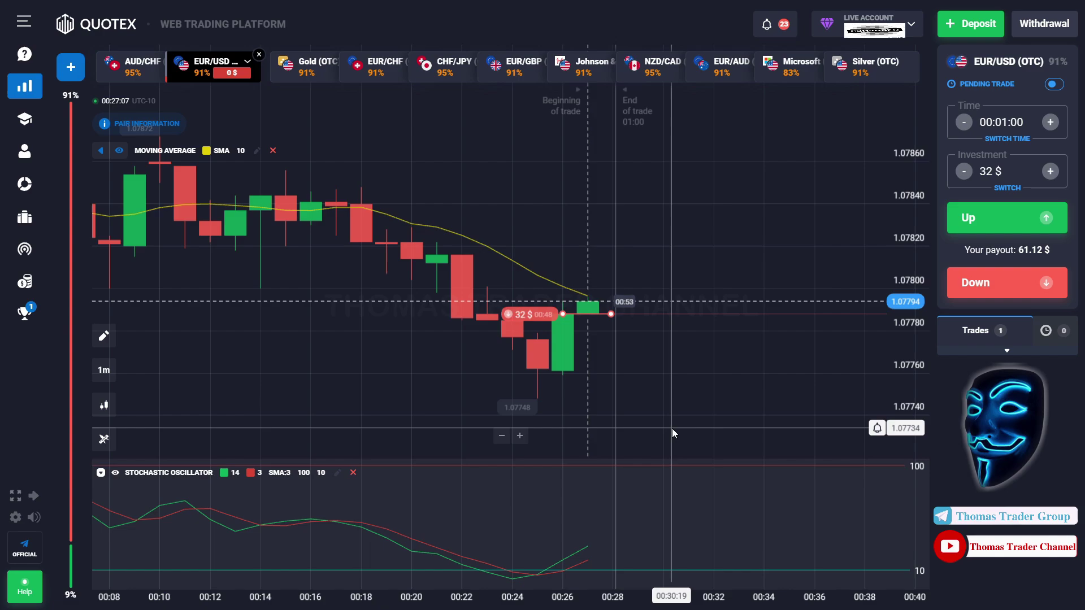
left_click_drag(792, 377, 761, 374)
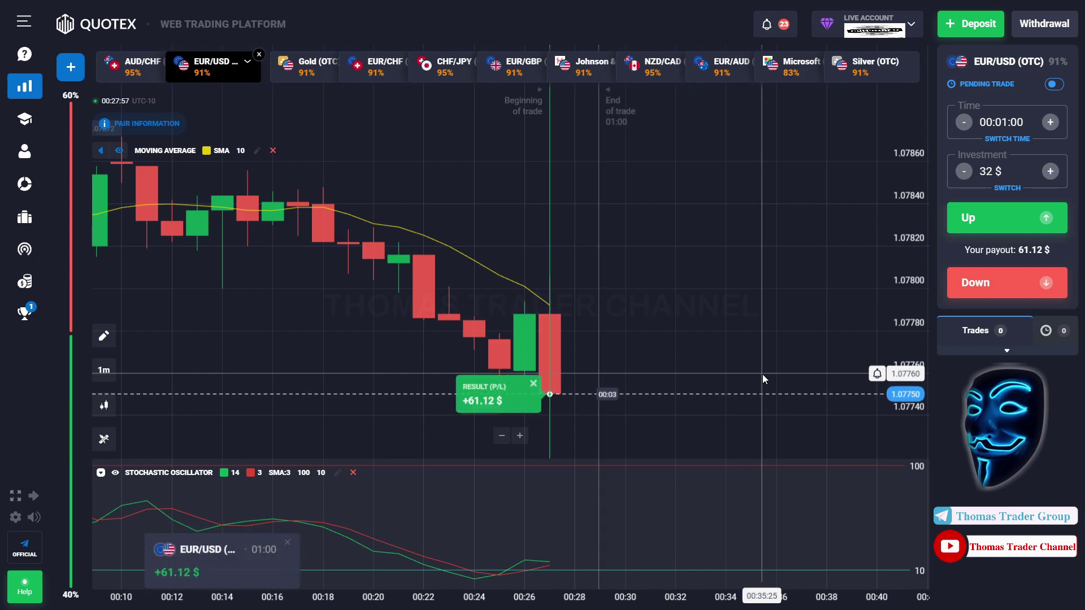
Step: Open a 61 $ Down trade on EUR/USD (OTC), then clear the stake after its +116.51 $ win
left_click(993, 171)
key("BackSpace")
key("BackSpace")
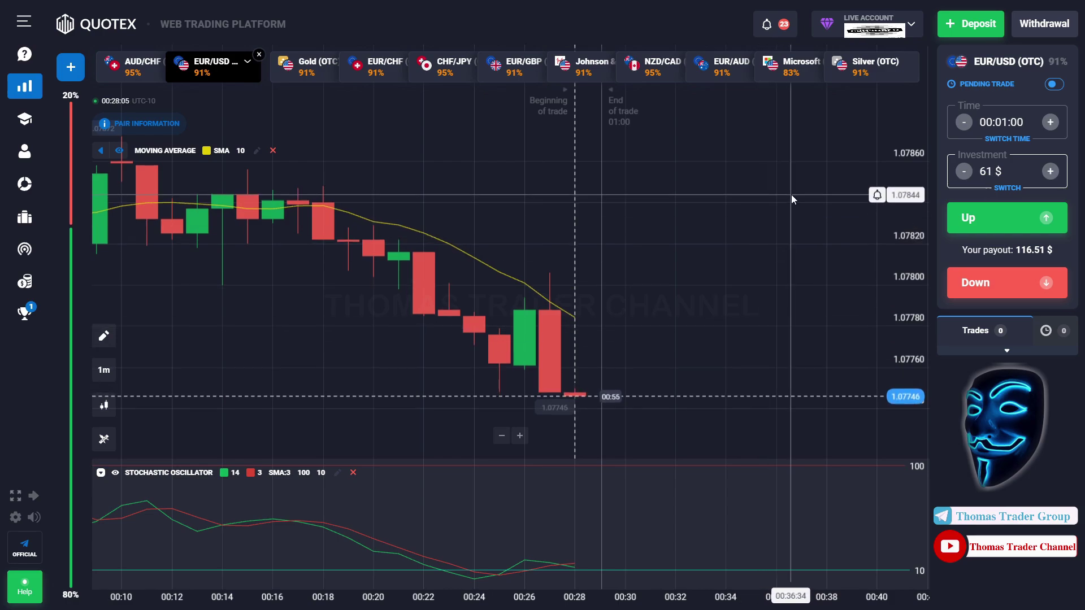
left_click(973, 287)
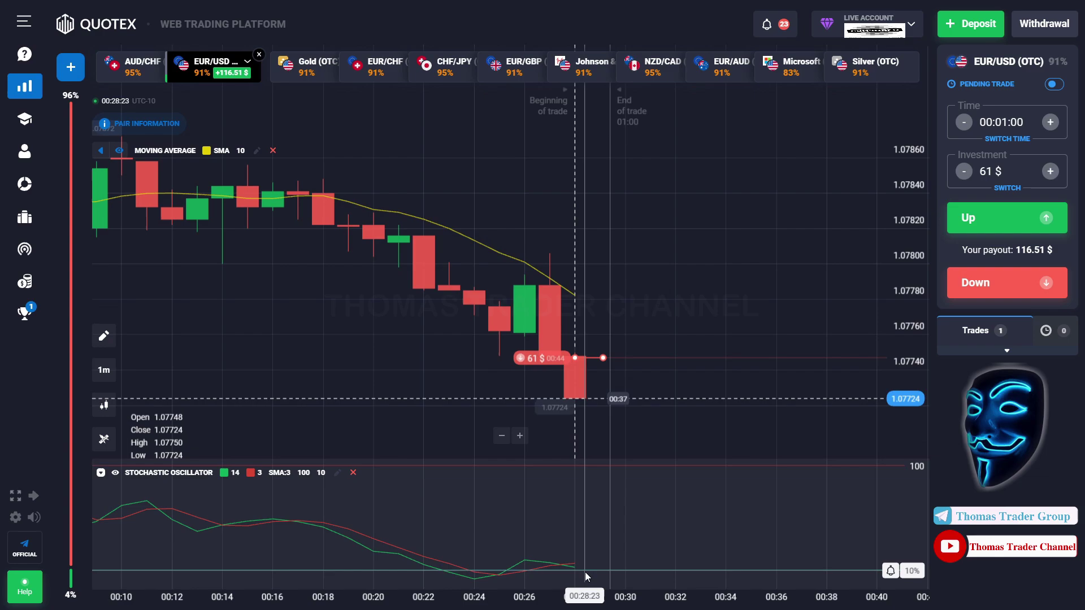
left_click_drag(713, 402, 684, 396)
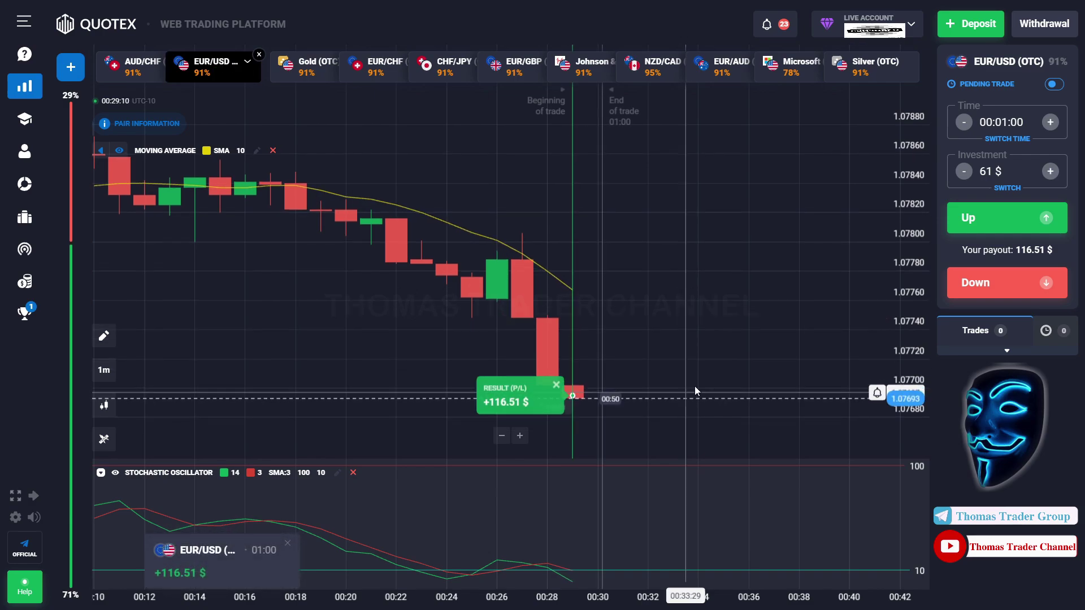
key("BackSpace")
key("BackSpace")
Step: Stake 116 $ on a one-minute Up trade on Johnson & Johnson (OTC), then clear the stake
type("116")
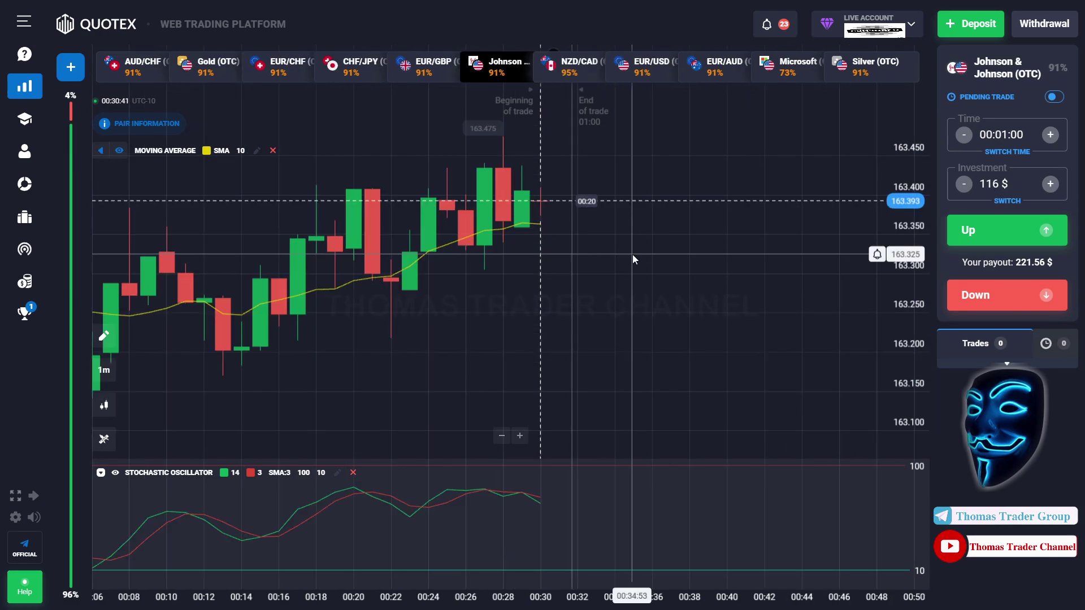
left_click(960, 231)
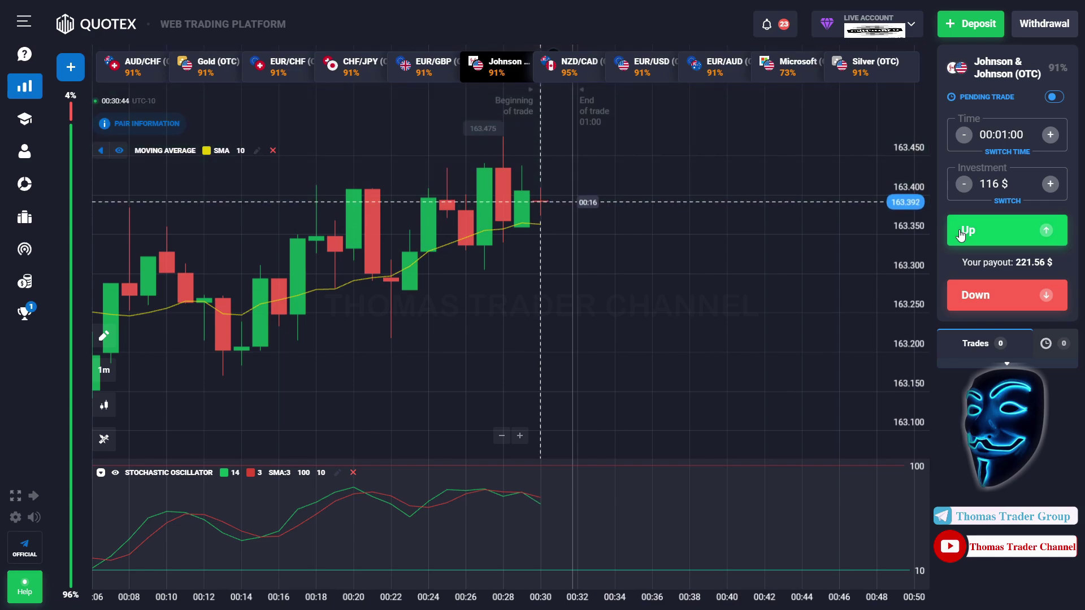
left_click(960, 232)
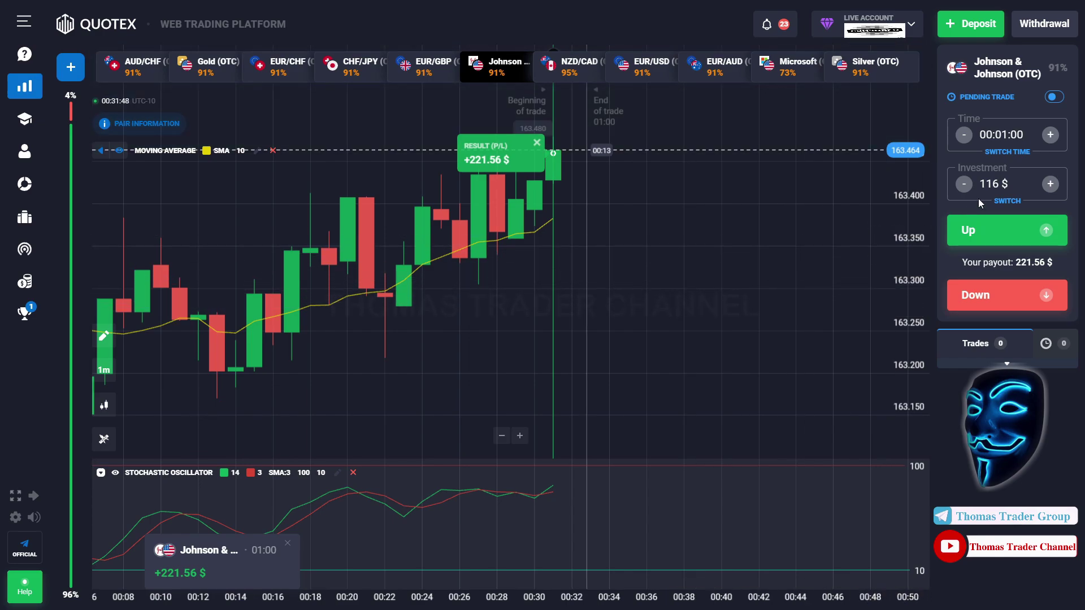
key("BackSpace")
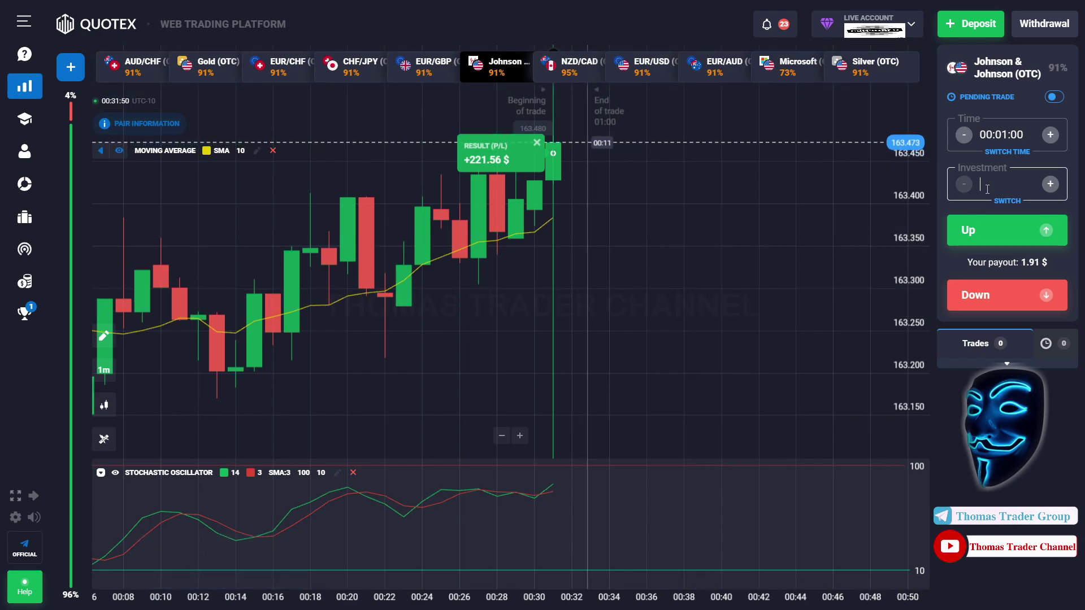
Step: Place a 221 $ Up trade on Johnson & Johnson (OTC) and empty the Investment field after the +422.11 $ win
type("221 $")
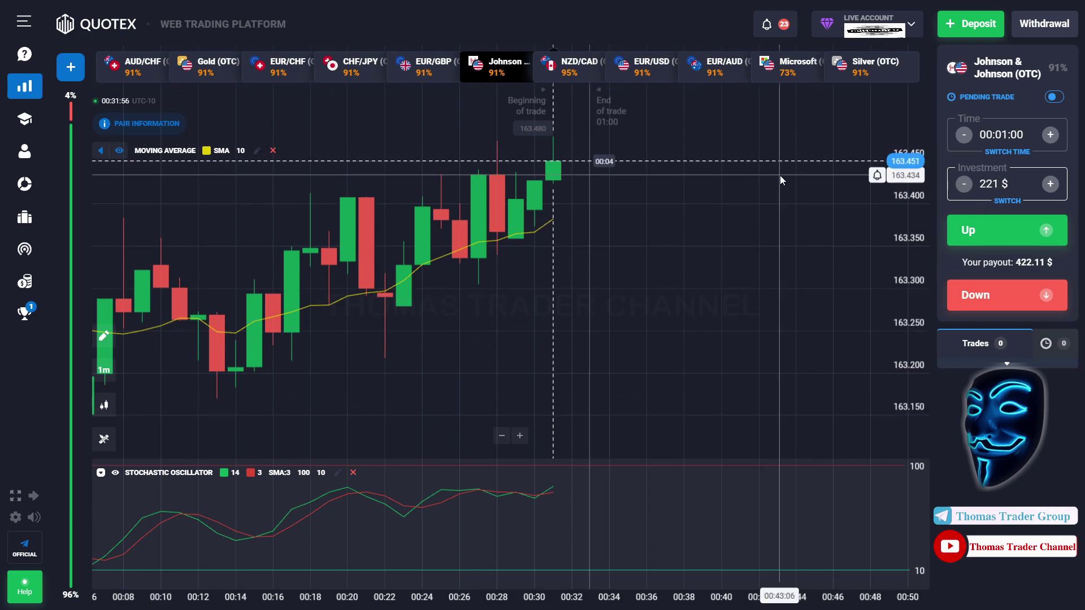
left_click(961, 230)
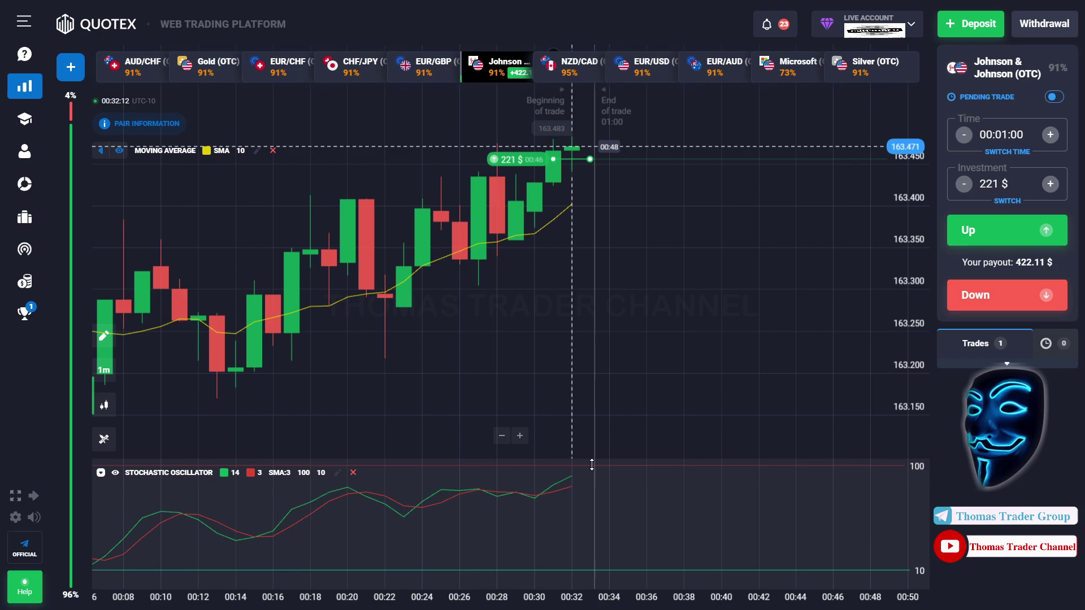
scroll(678, 362, "up", 2)
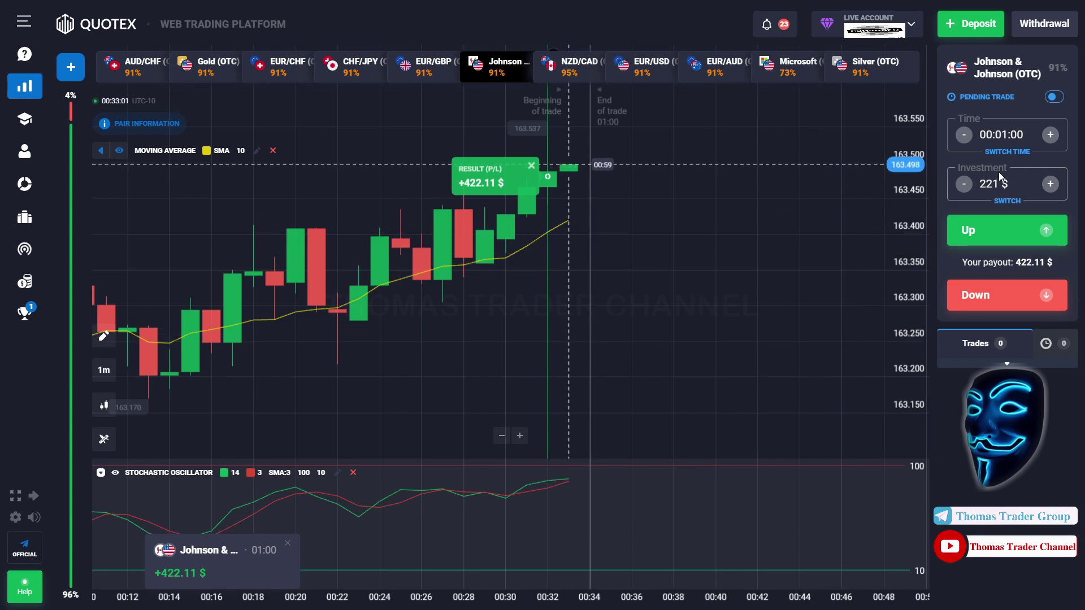
left_click(995, 186)
Step: Stake 422 $ on a Down trade on EUR/CHF (OTC), clearing the amount after its +806.02 $ close
key("BackSpace")
key("BackSpace")
key("BackSpace")
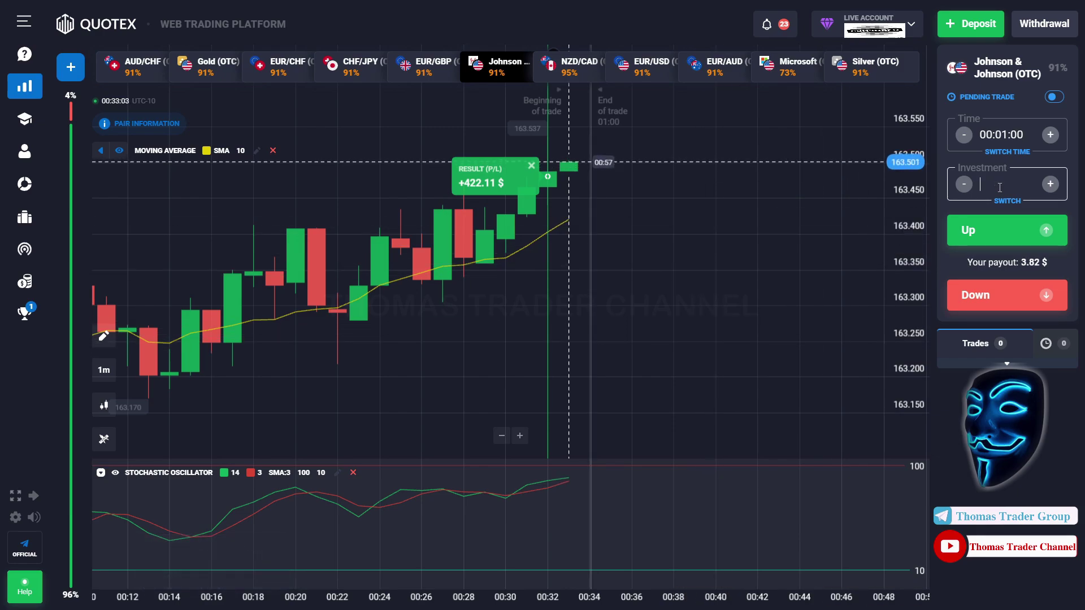
type("422 $")
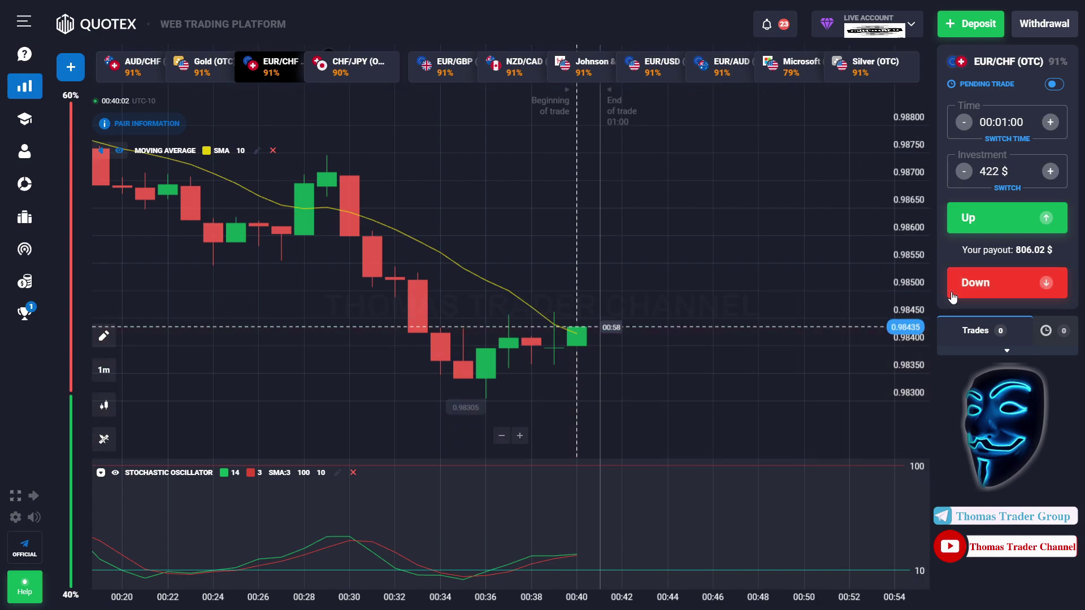
left_click(953, 298)
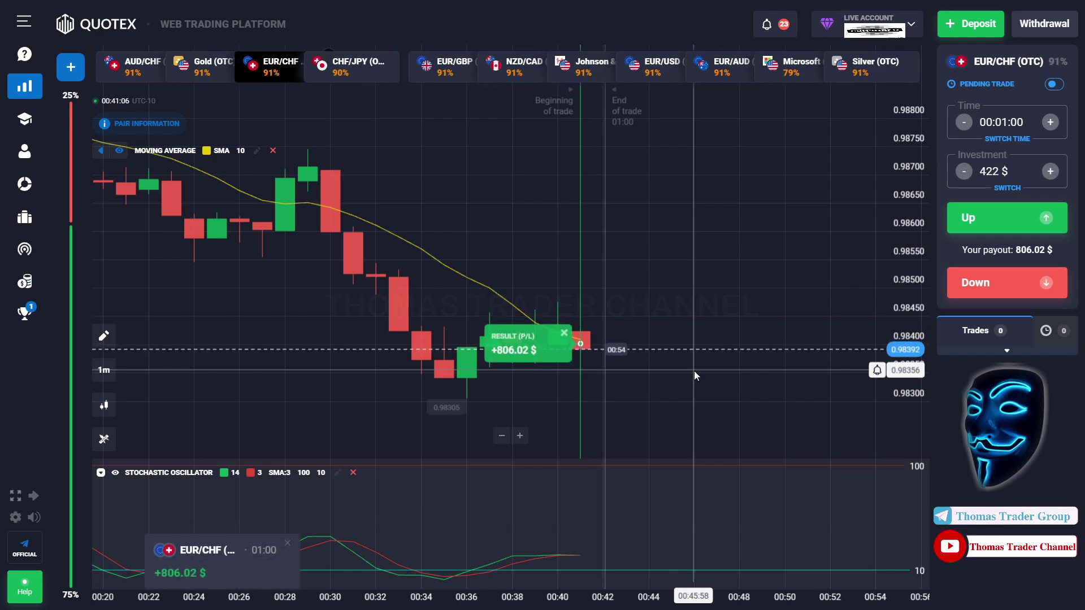
left_click(995, 172)
key("BackSpace")
key("BackSpace")
key("BackSpace")
Step: Stake 806 $ on an Up trade on NZD/CAD (OTC), clearing the amount after its +1,539.46 $ win
type("806")
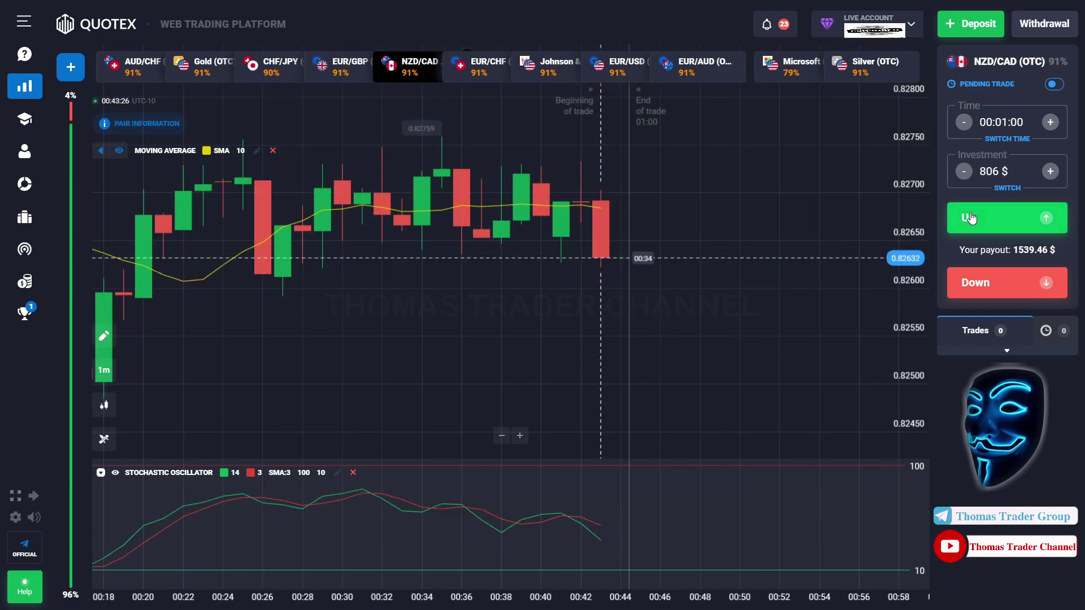
left_click(970, 219)
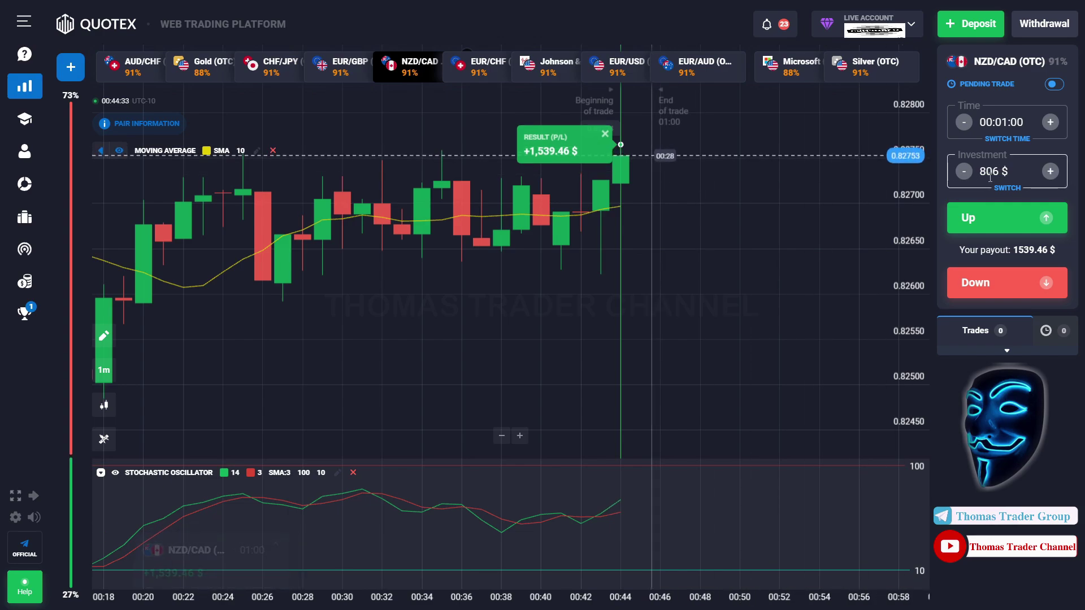
key("BackSpace")
key("BackSpace")
key("BackSpace")
Step: Discard the over-limit 1,500 $ stake and open two 750 $ Down trades on NZD/CAD (OTC)
type("1,500")
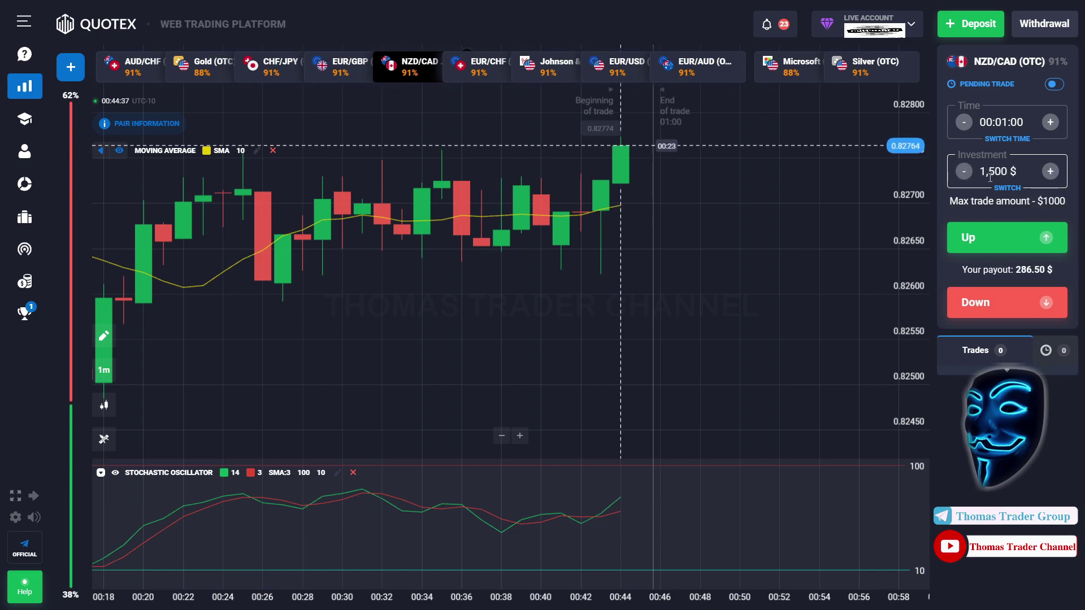
key("BackSpace")
key("BackSpace")
key("BackSpace")
key("BackSpace")
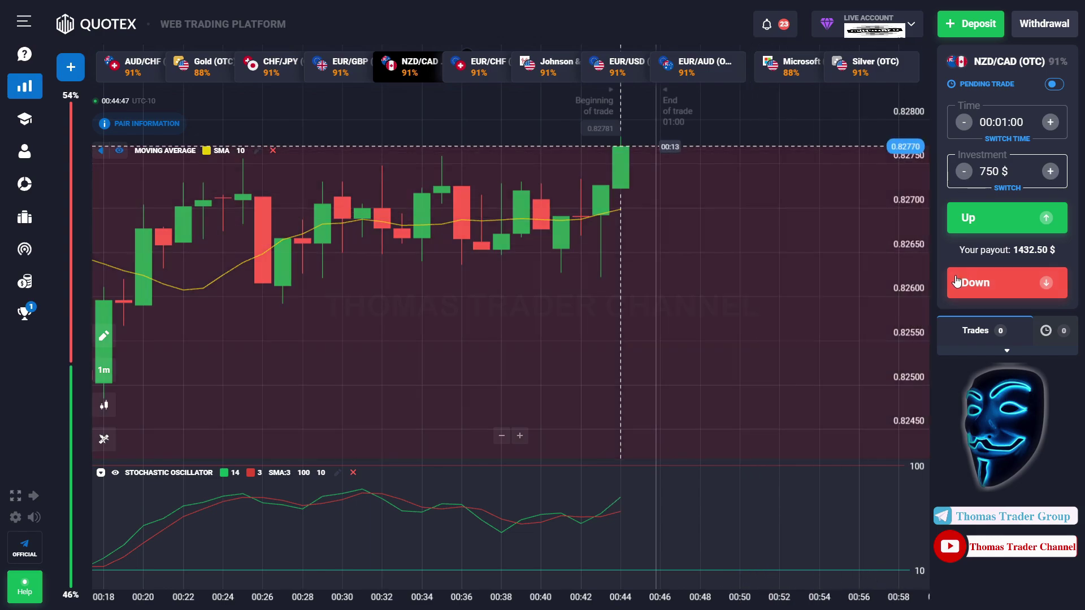
left_click(959, 281)
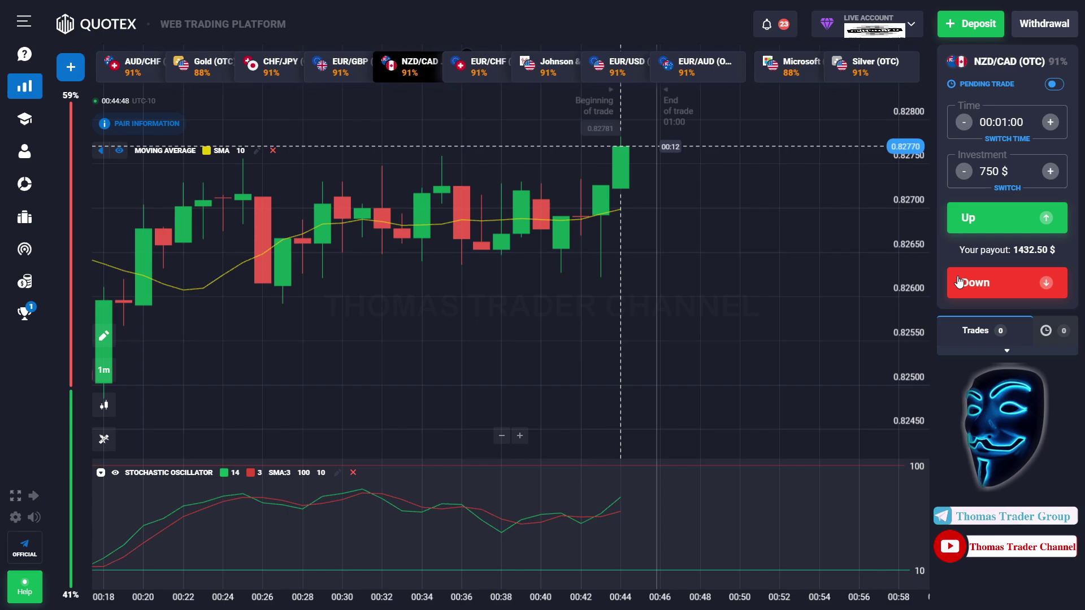
left_click(959, 281)
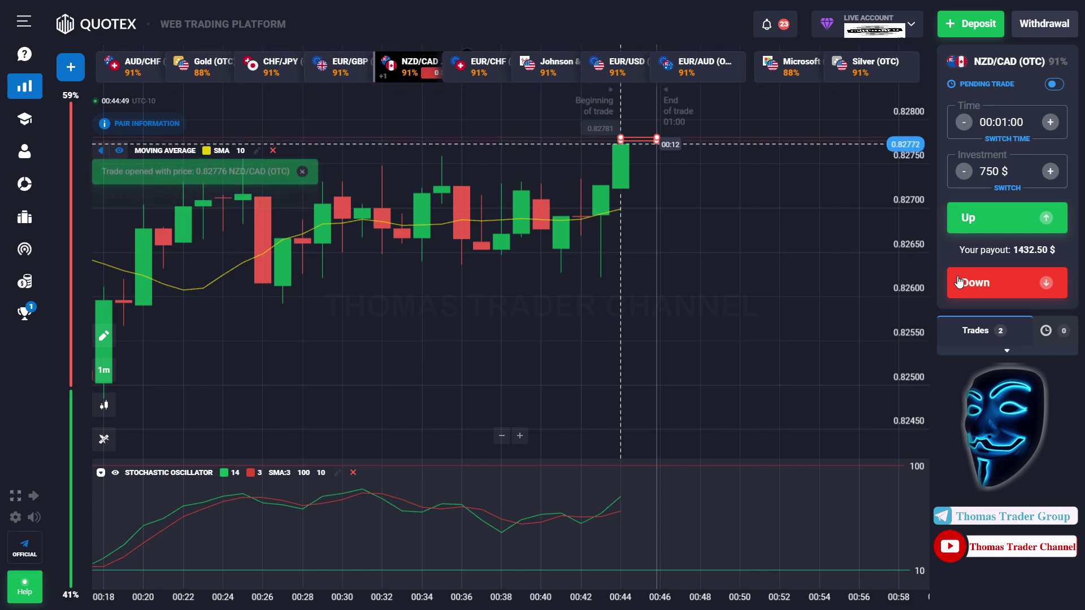
left_click(959, 282)
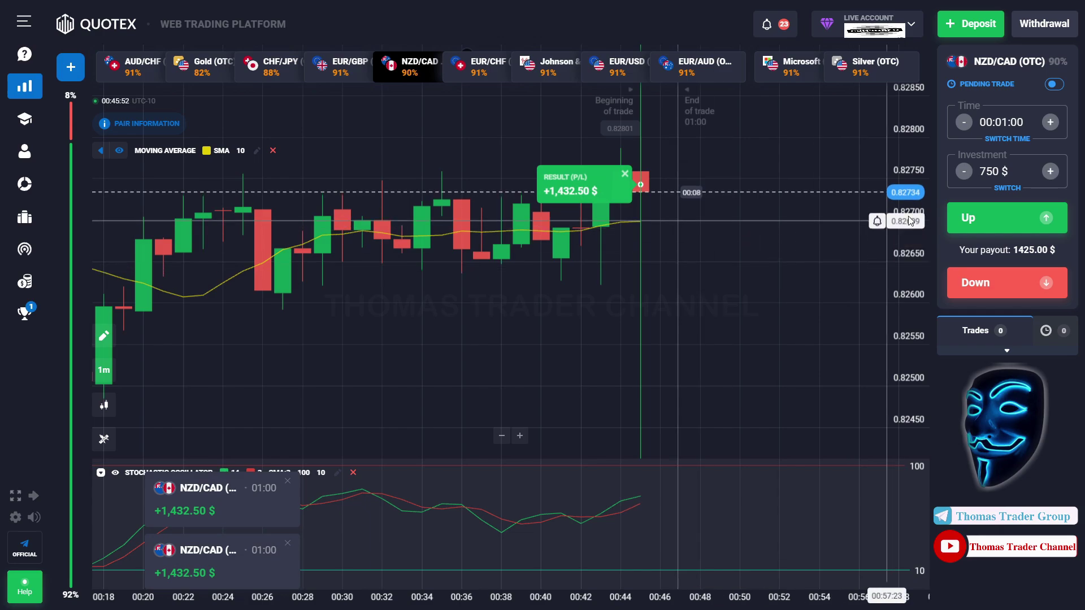
Step: Replace the 750 $ stake with 933 $ and open three Down trades on NZD/CAD (OTC)
left_click(993, 171)
key("BackSpace")
key("BackSpace")
key("BackSpace")
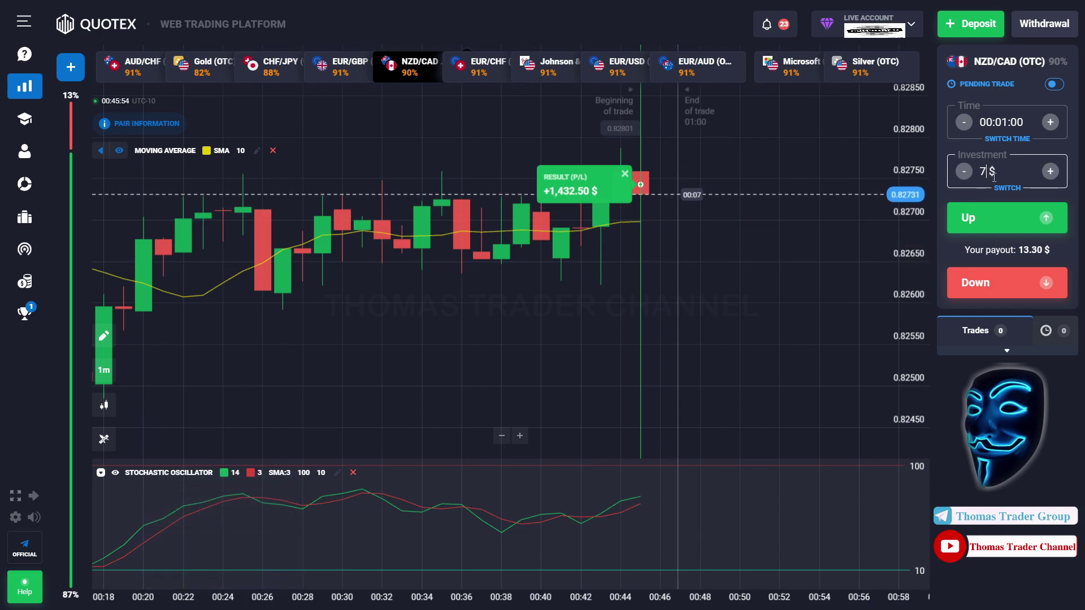
type("933")
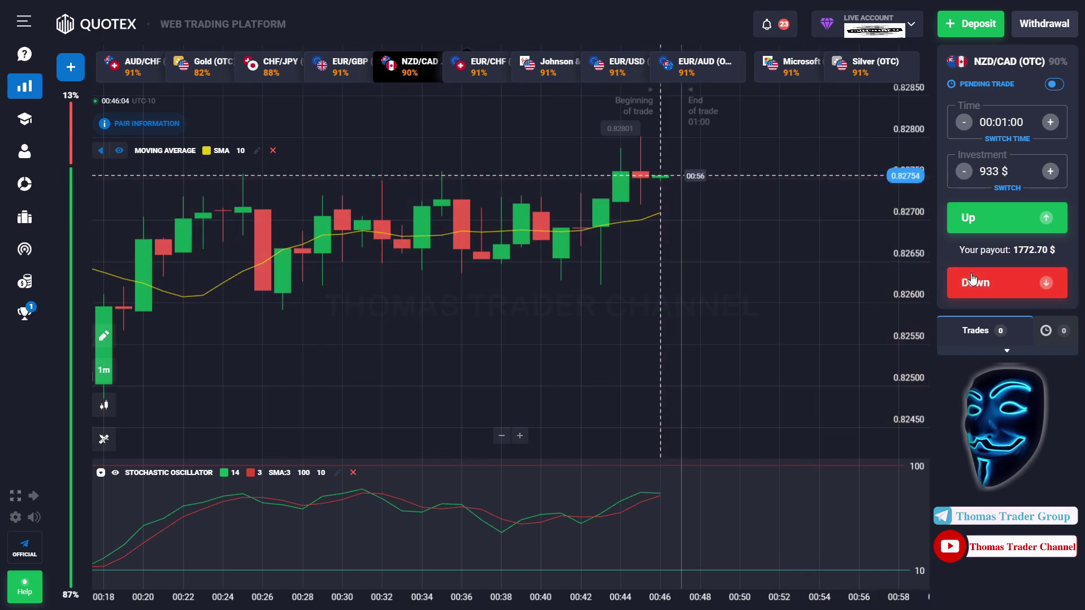
left_click(972, 279)
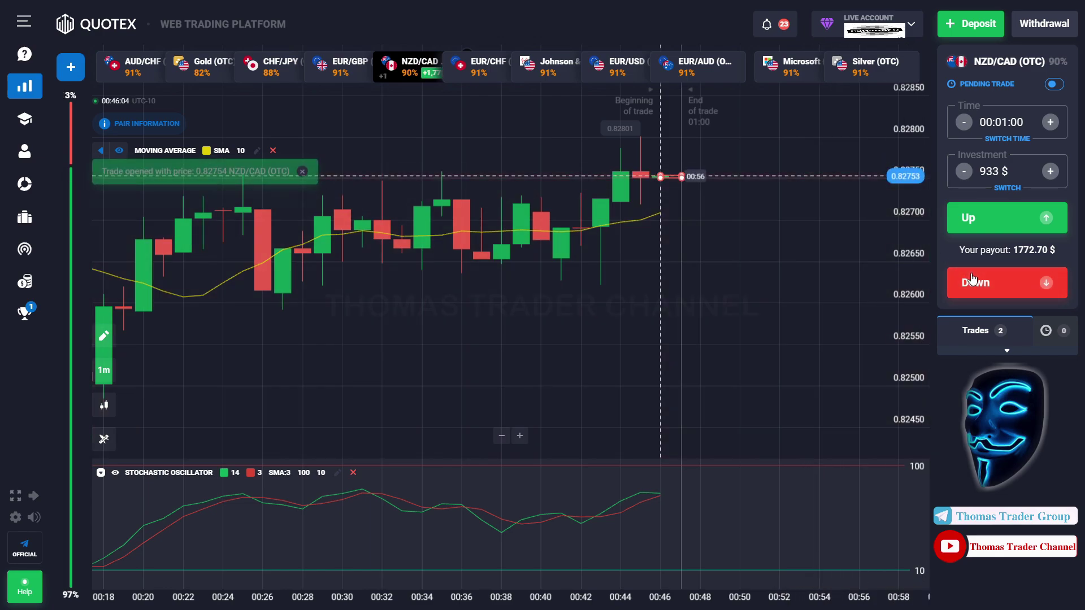
left_click(972, 279)
left_click(971, 279)
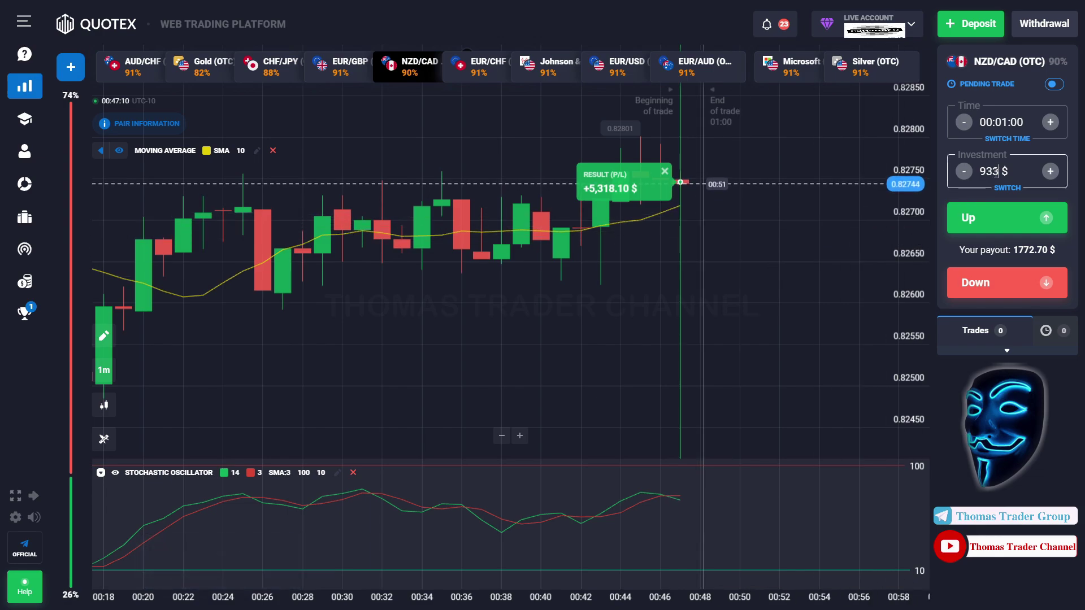
Step: Set the stake to 1,000 $, fire repeated NZD/CAD (OTC) Down trades, then two EUR/GBP (OTC) Up trades
key("BackSpace")
key("BackSpace")
type("1,000")
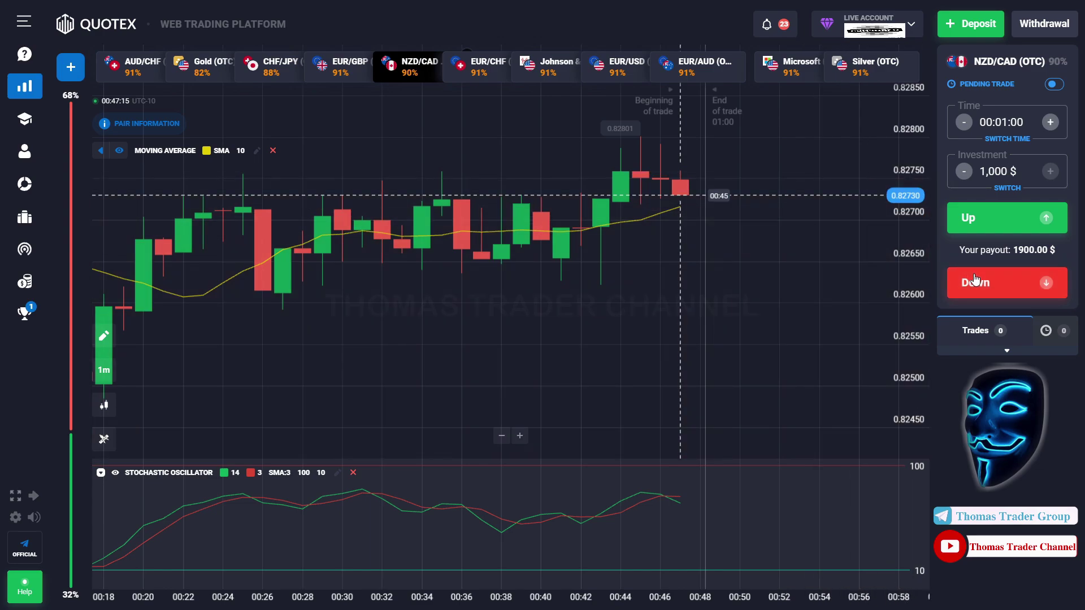
left_click(974, 278)
left_click(974, 278)
left_click(974, 278)
left_click(974, 278)
left_click(974, 278)
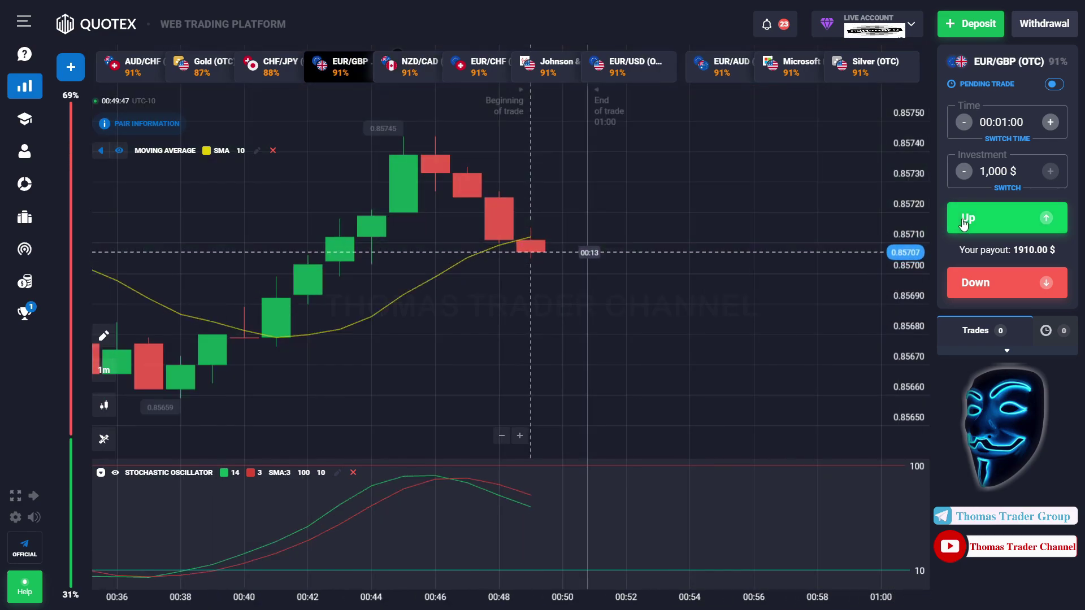
left_click(964, 224)
left_click(964, 224)
Step: Add more 1,000 $ Up trades on EUR/GBP (OTC) to reach eight open positions
left_click(964, 224)
left_click(964, 224)
left_click(964, 223)
left_click(964, 224)
left_click(964, 223)
left_click(964, 224)
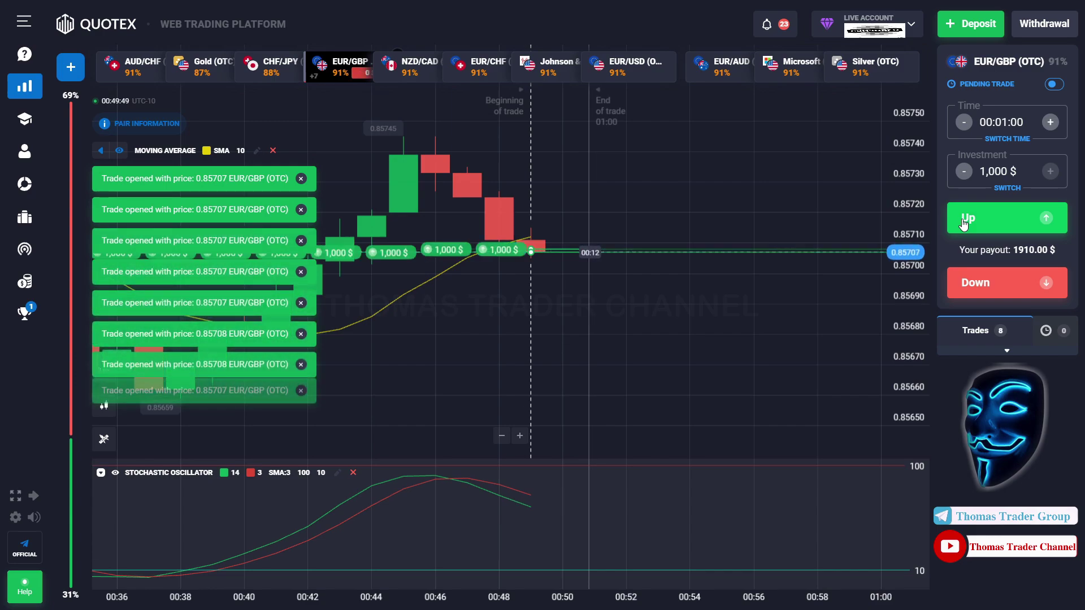
left_click(964, 223)
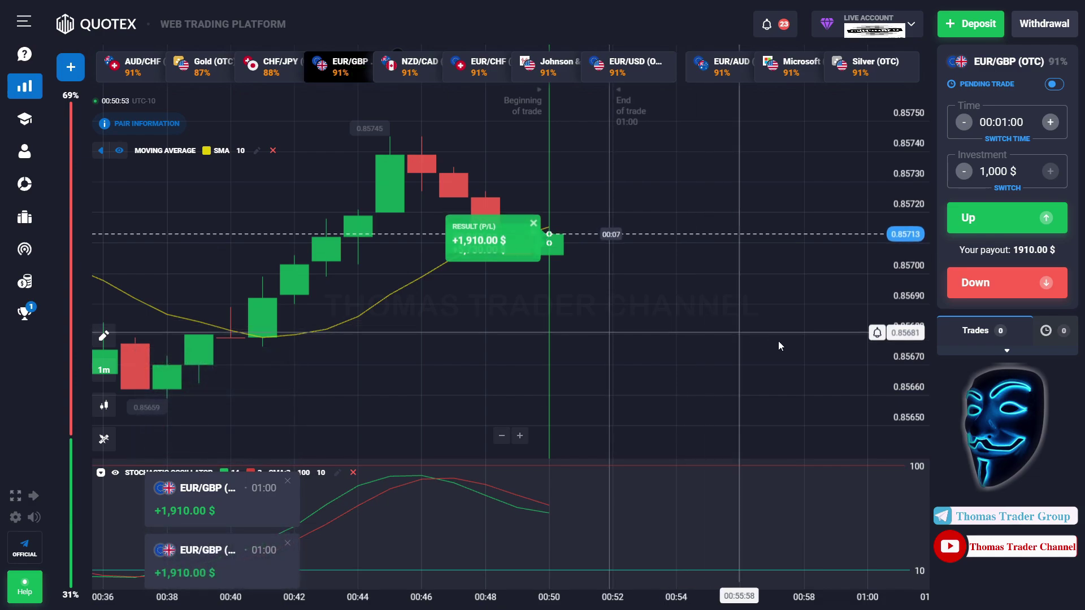
Step: Expand the Trades panel to list the closed EUR/GBP (OTC) trades at +1,910.00 $ each
left_click(1006, 351)
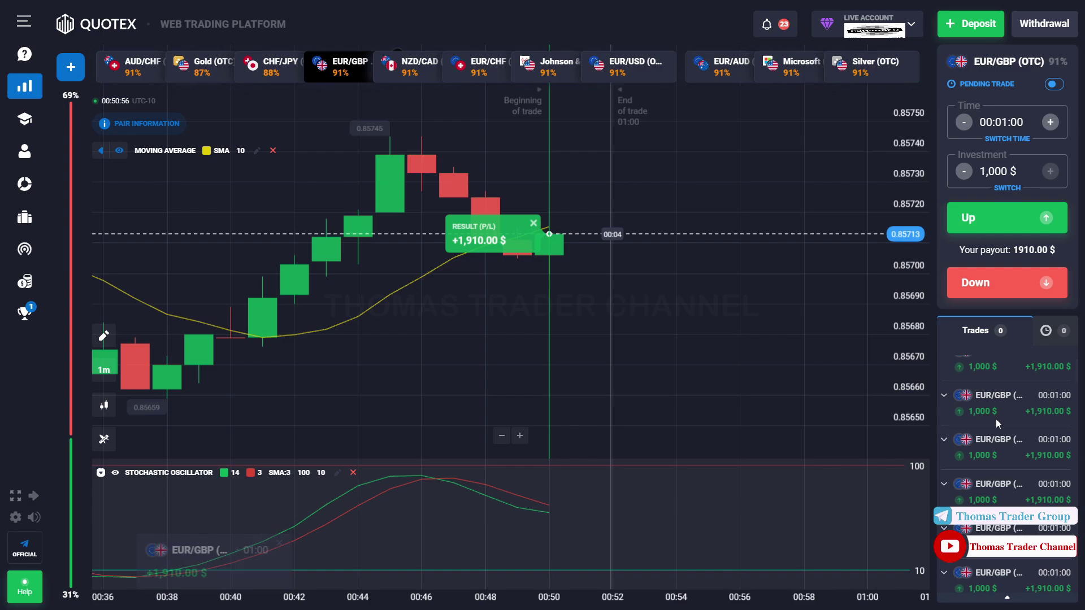